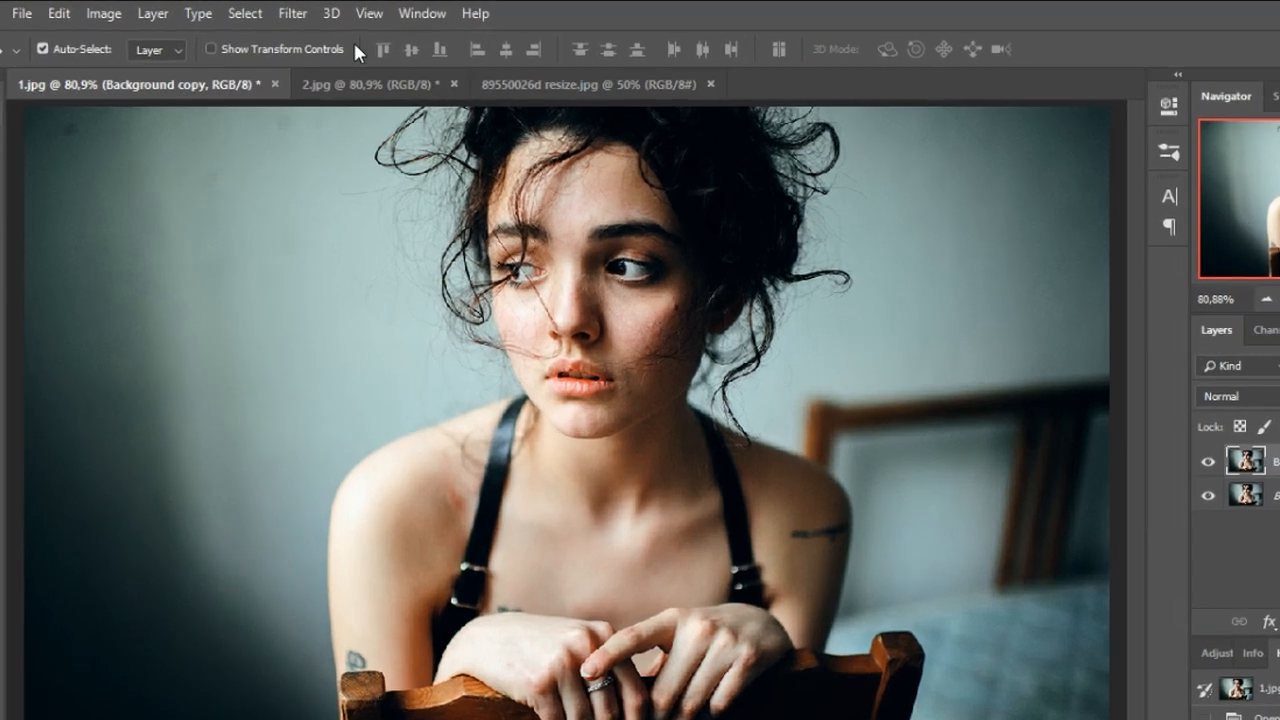
Apply a Pointillize filter with a cell size of 3 to the Background copy layer.
{"action": "left_click", "coordinate": [284, 11]}
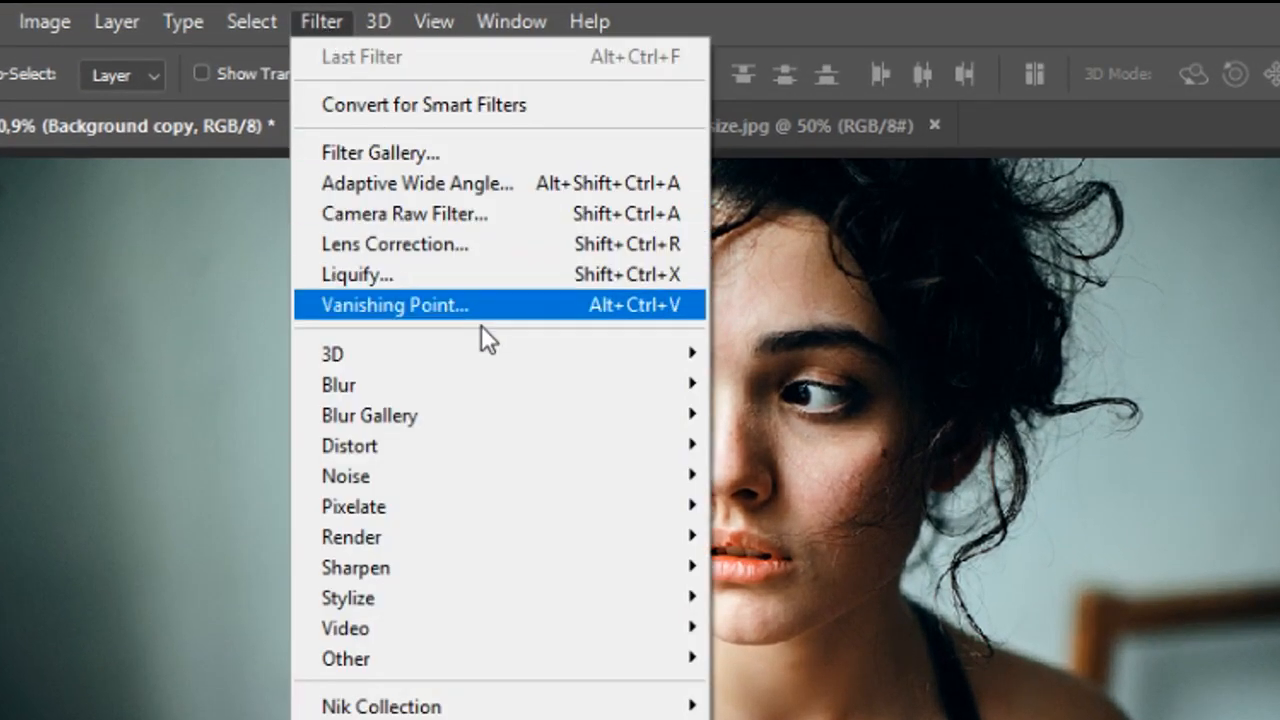
{"action": "mouse_move", "coordinate": [505, 507]}
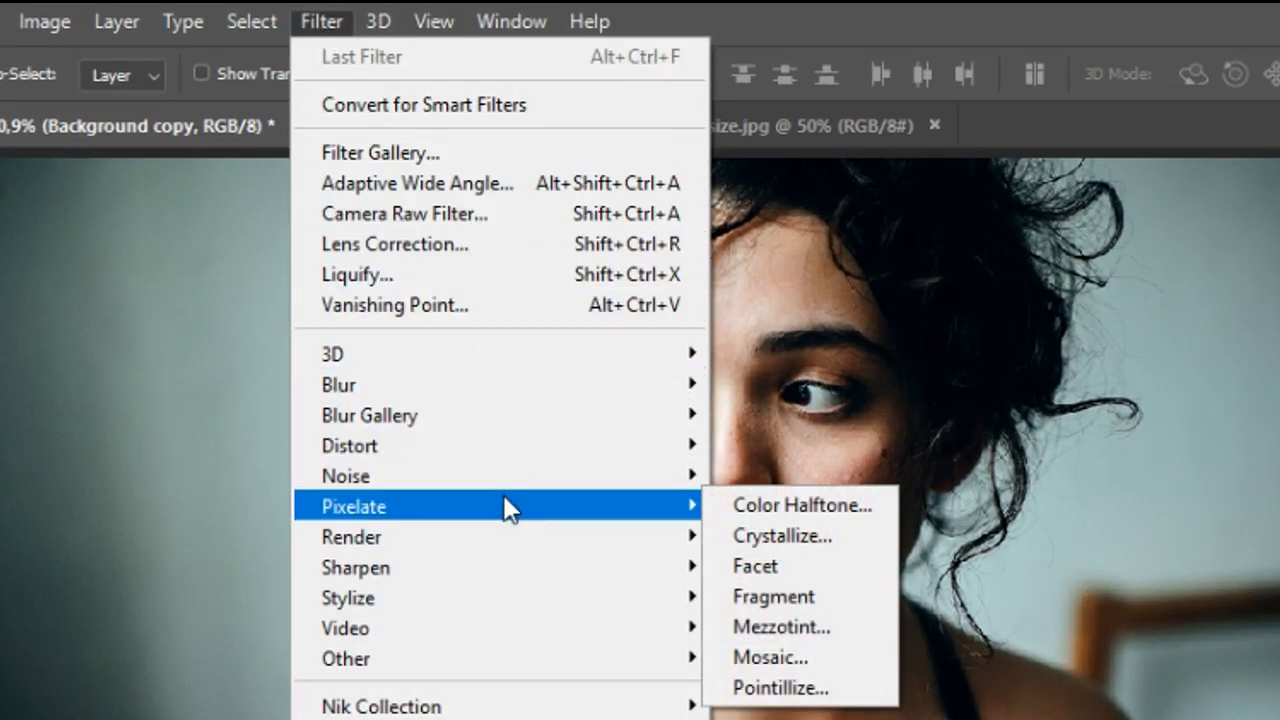
{"action": "left_click", "coordinate": [880, 688]}
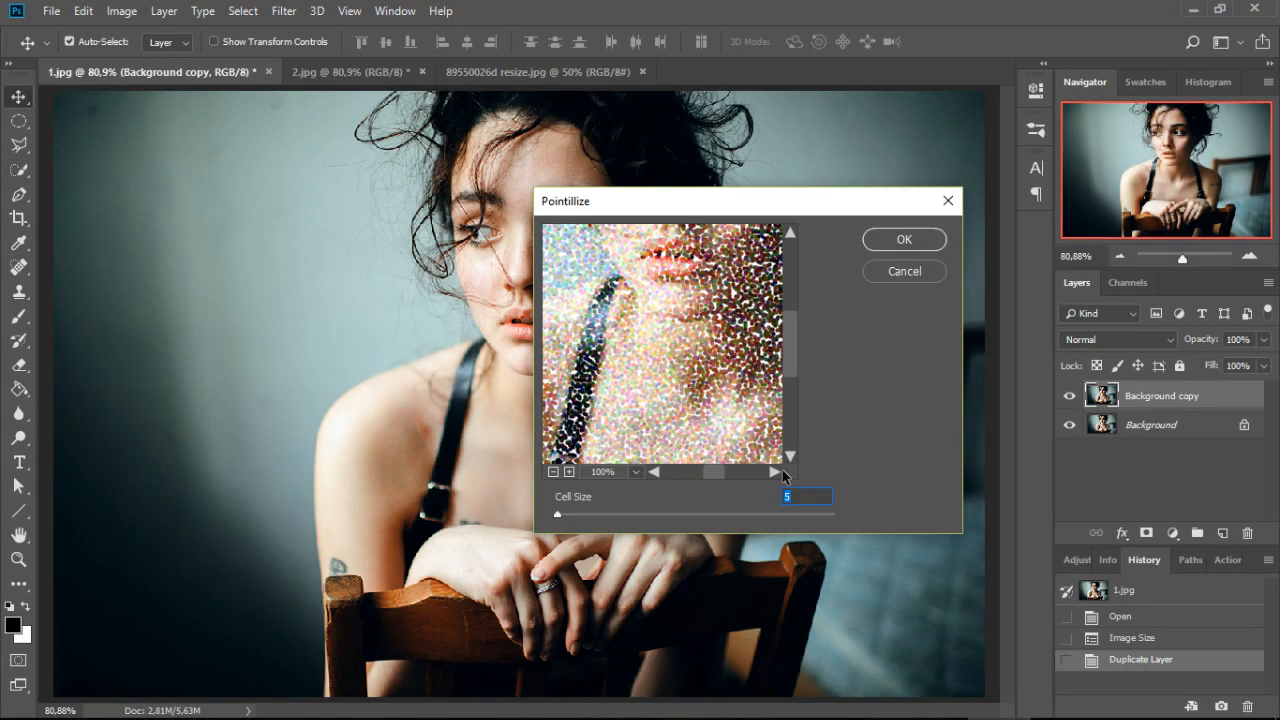
{"action": "left_click_drag", "start_coordinate": [560, 518], "coordinate": [555, 518]}
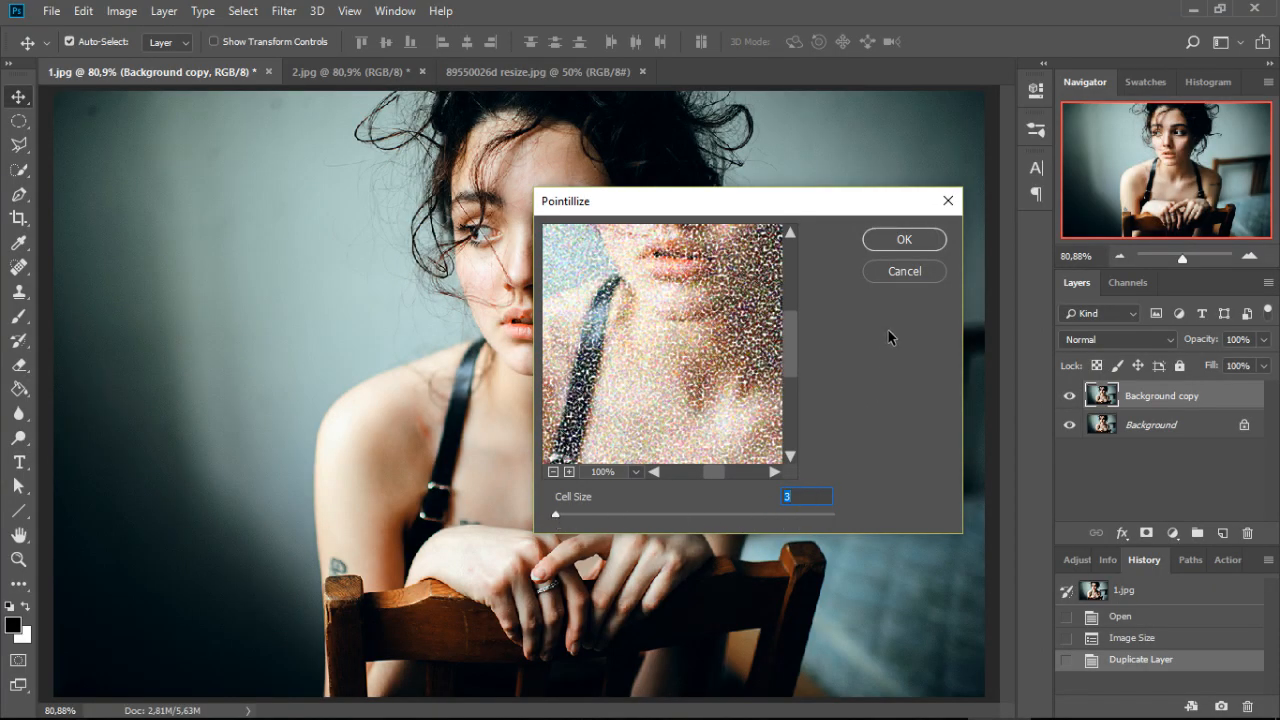
{"action": "left_click", "coordinate": [877, 242]}
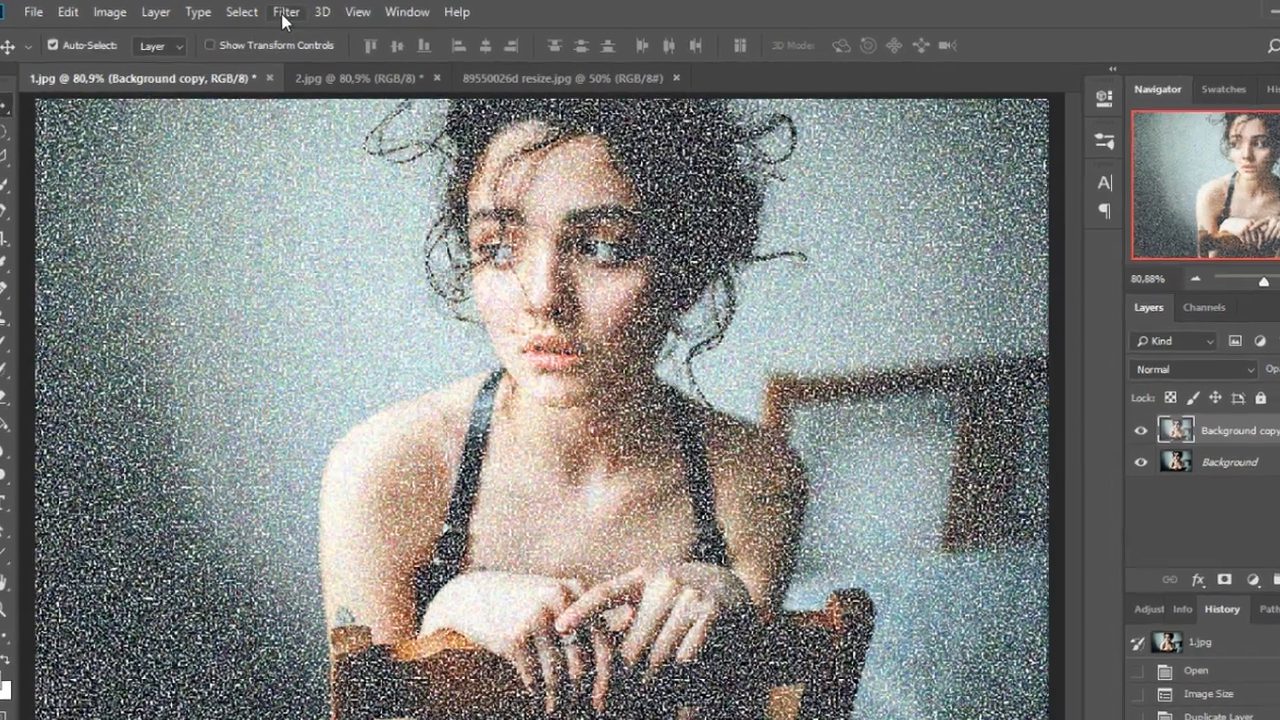
Apply a Gaussian Blur with a radius of 1,0 pixels to the Background copy layer and set its blend mode to Overlay.
{"action": "left_click", "coordinate": [285, 14]}
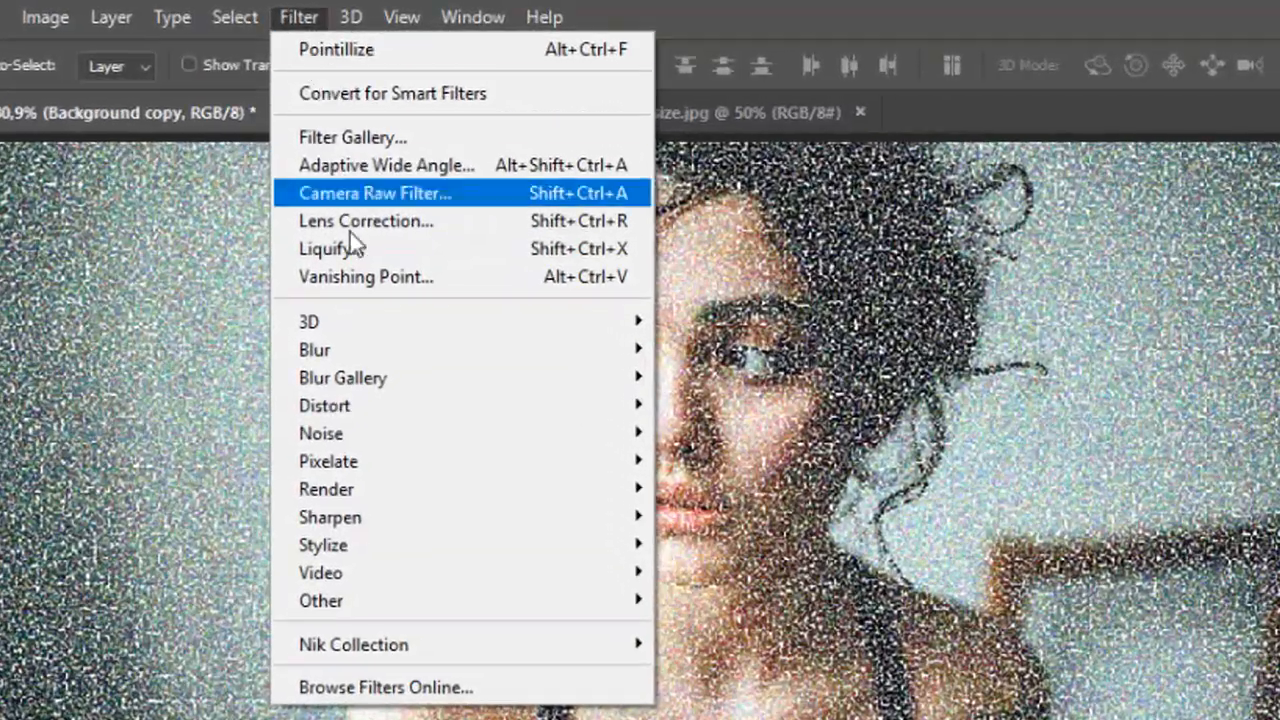
{"action": "mouse_move", "coordinate": [337, 244]}
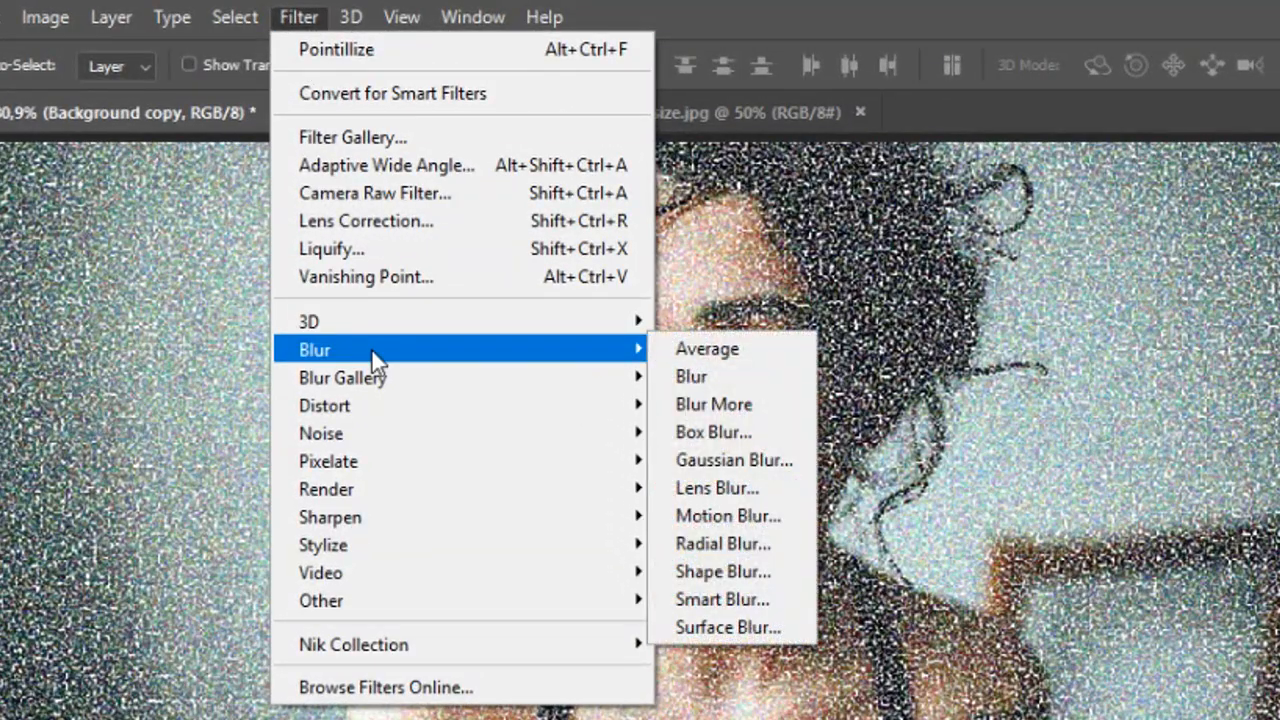
{"action": "left_click", "coordinate": [805, 459]}
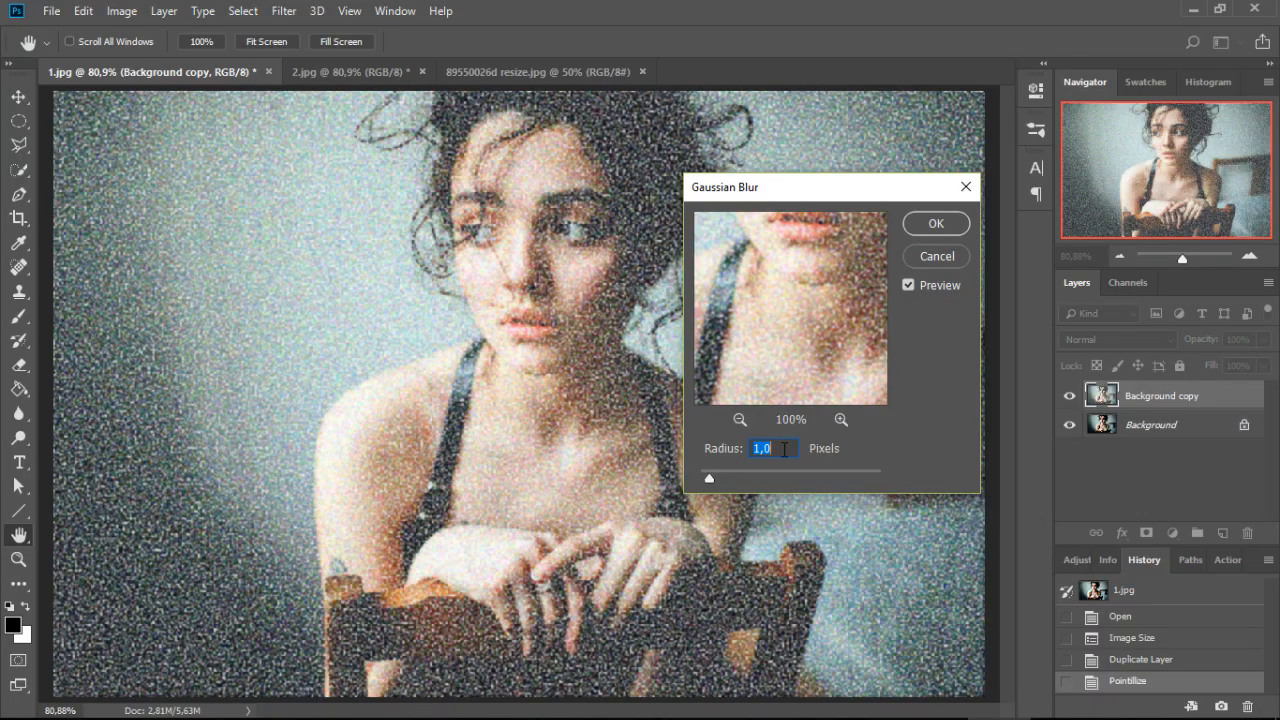
{"action": "left_click", "coordinate": [916, 223]}
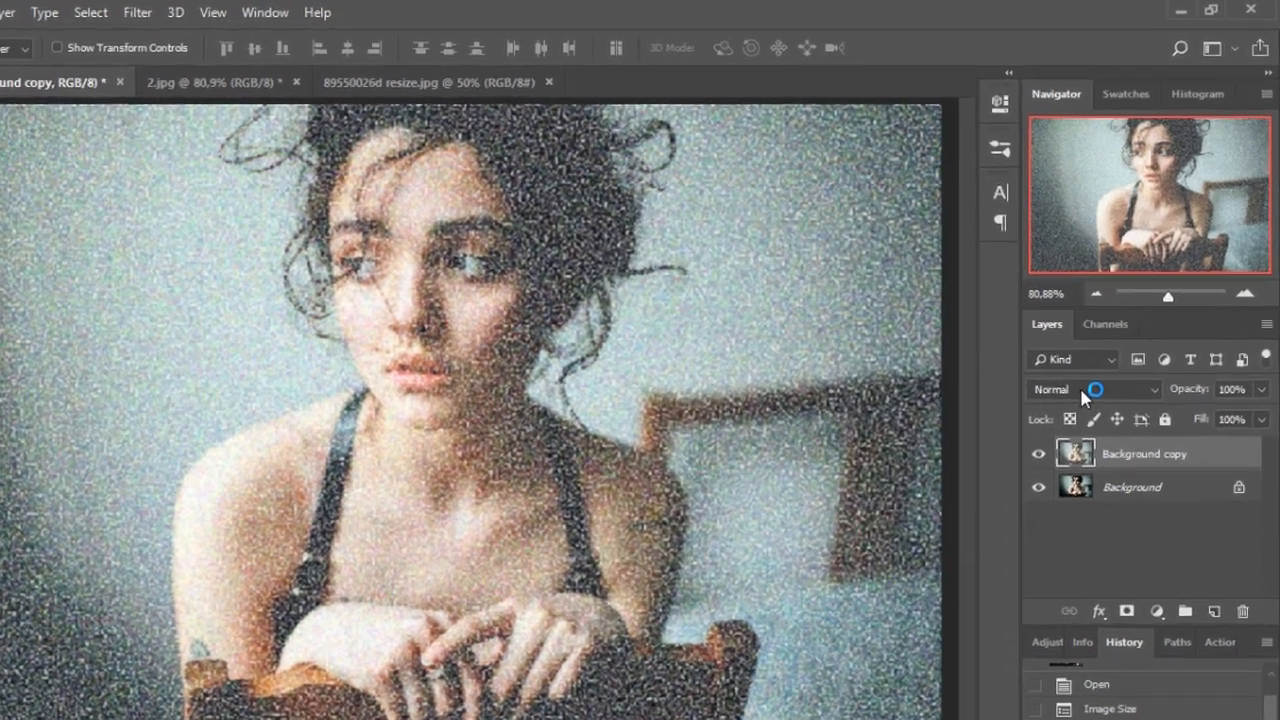
{"action": "left_click", "coordinate": [1090, 339]}
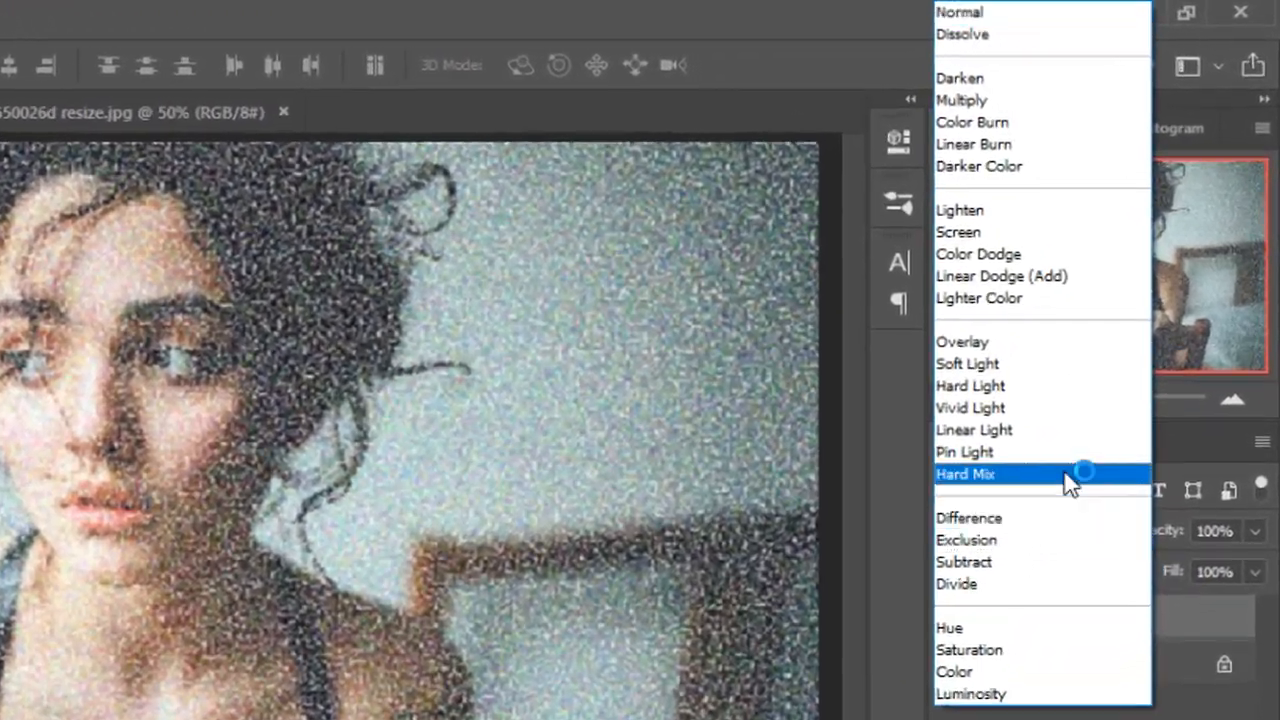
{"action": "left_click", "coordinate": [1050, 345]}
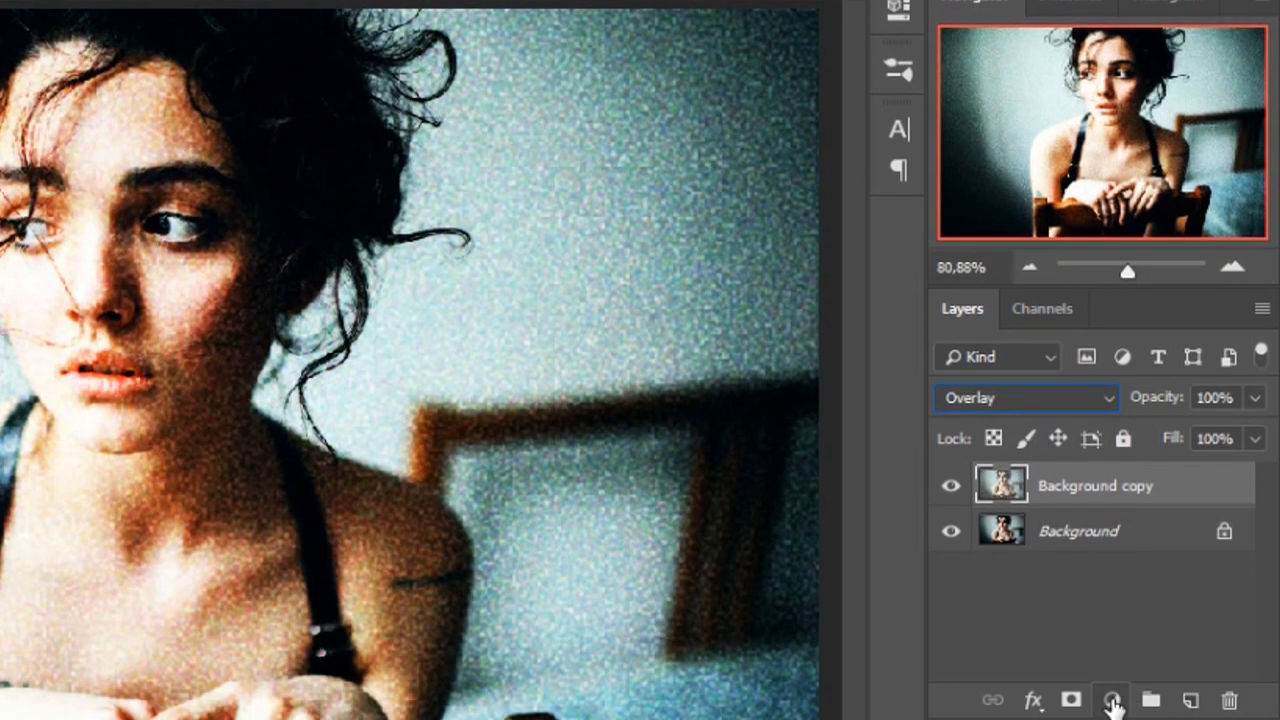
Add a Black & White adjustment layer above Background copy with Reds and Yellows both set to 300.
{"action": "left_click", "coordinate": [1111, 700]}
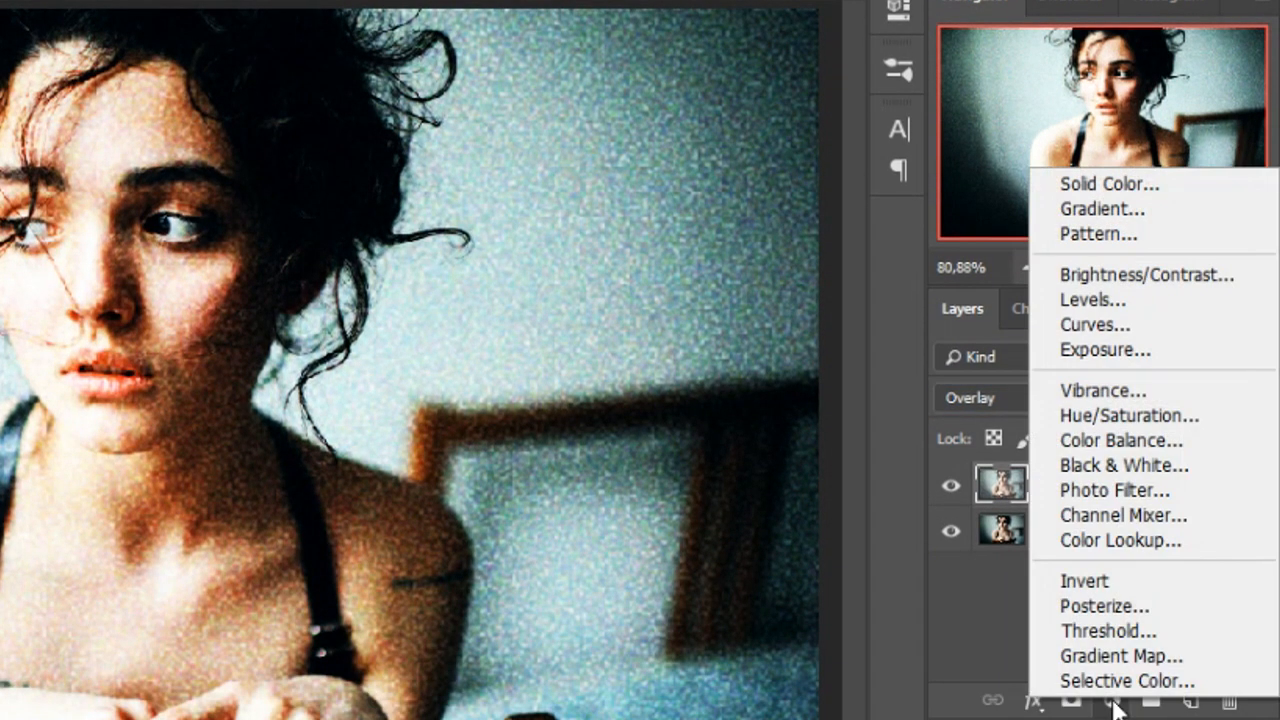
{"action": "left_click", "coordinate": [1219, 466]}
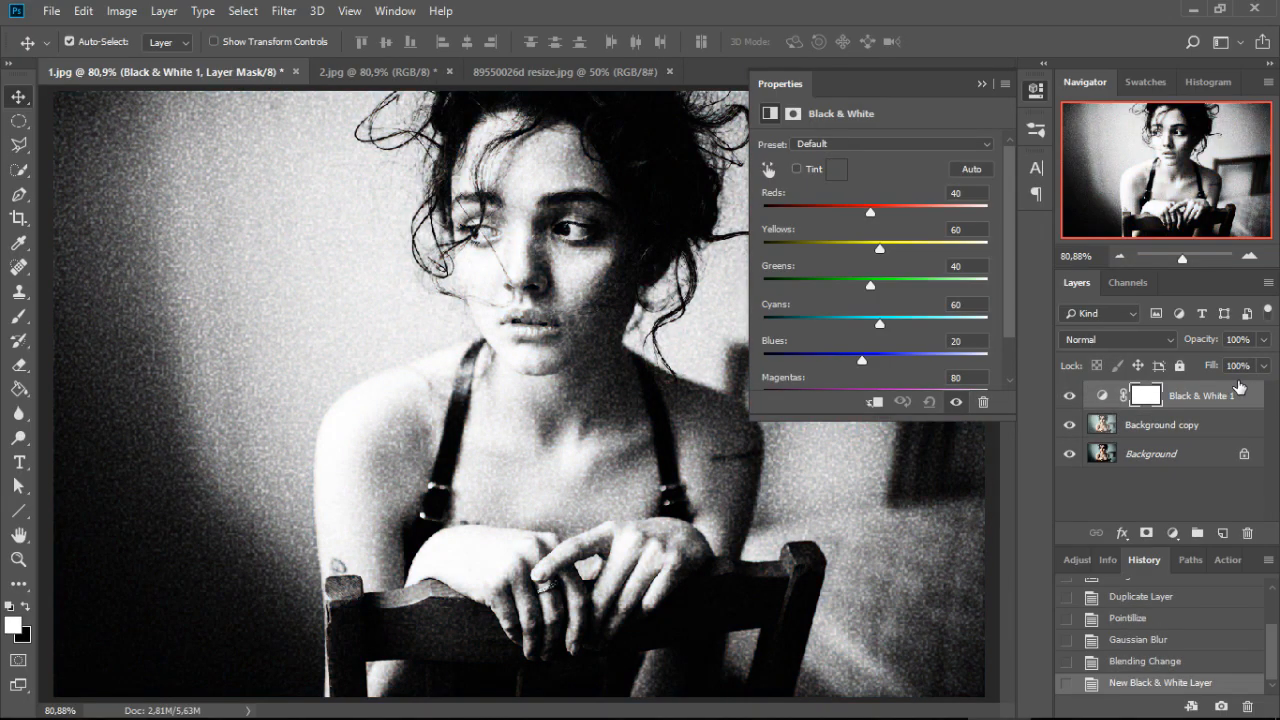
{"action": "left_click_drag", "start_coordinate": [869, 213], "coordinate": [985, 211]}
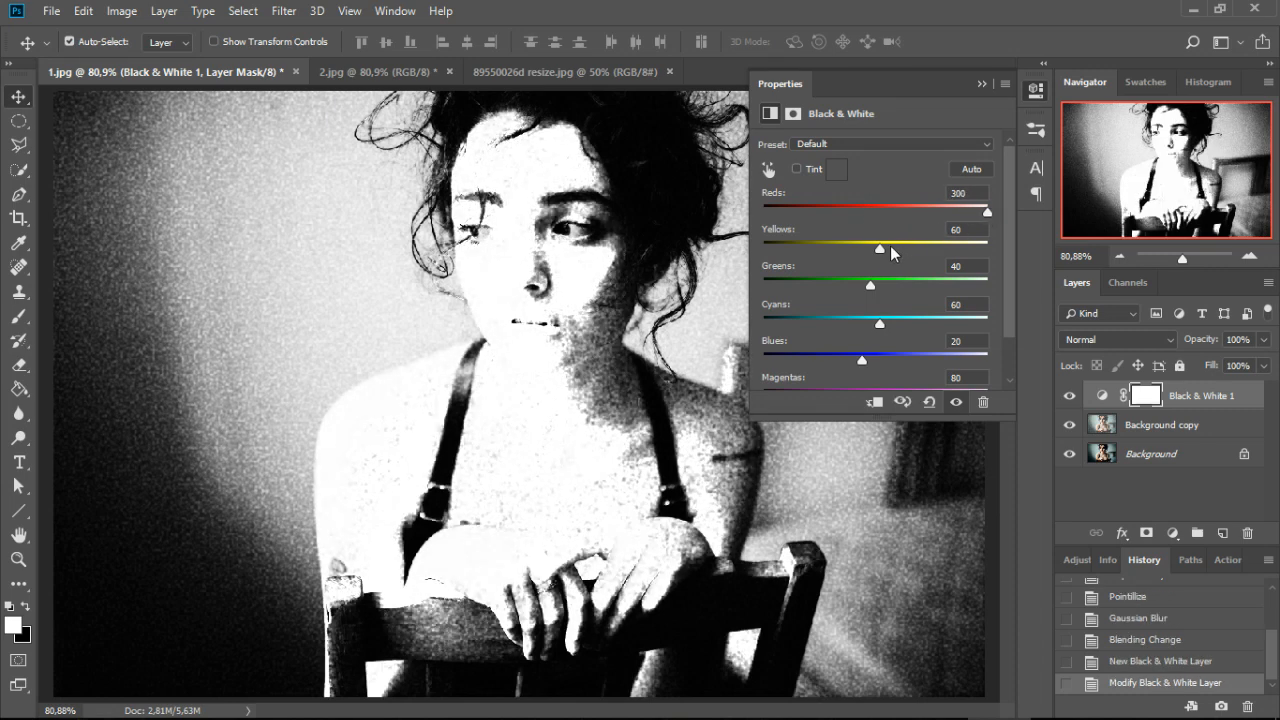
{"action": "left_click_drag", "start_coordinate": [880, 248], "coordinate": [989, 248]}
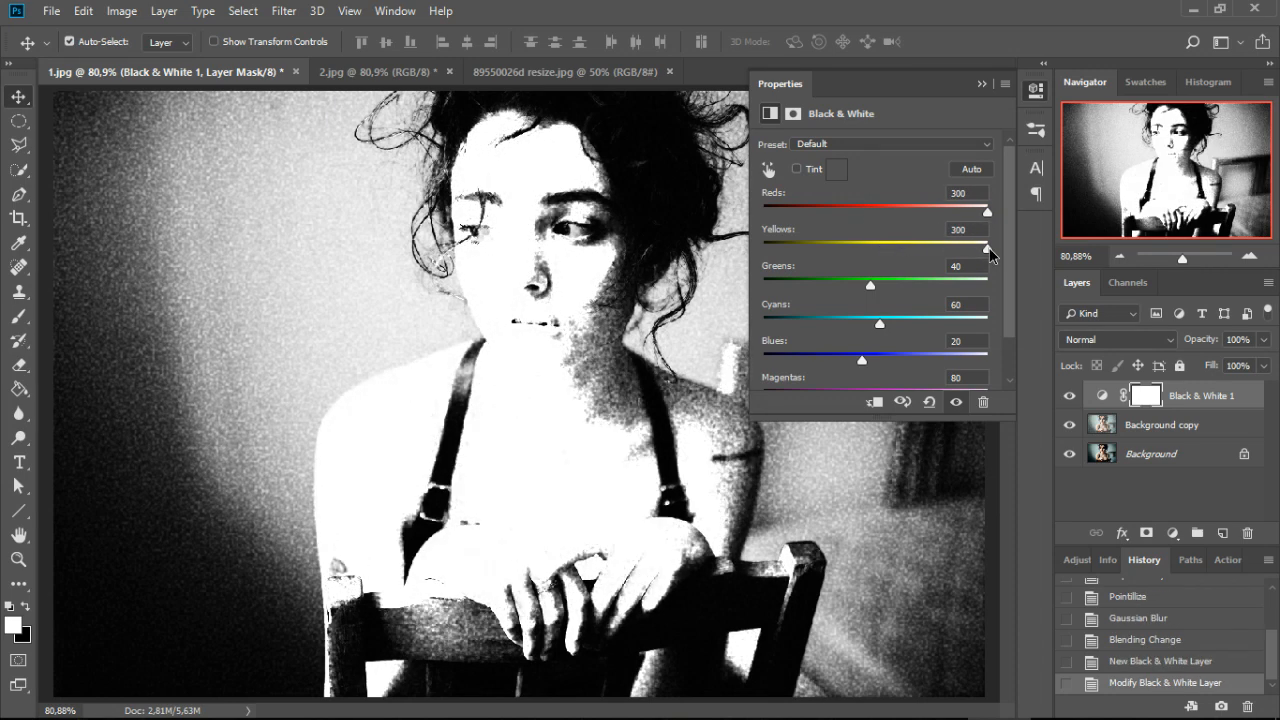
{"action": "left_click", "coordinate": [979, 84]}
Set the Black & White adjustment layer's blend mode to Difference and its opacity to 15%.
{"action": "left_click", "coordinate": [1136, 341]}
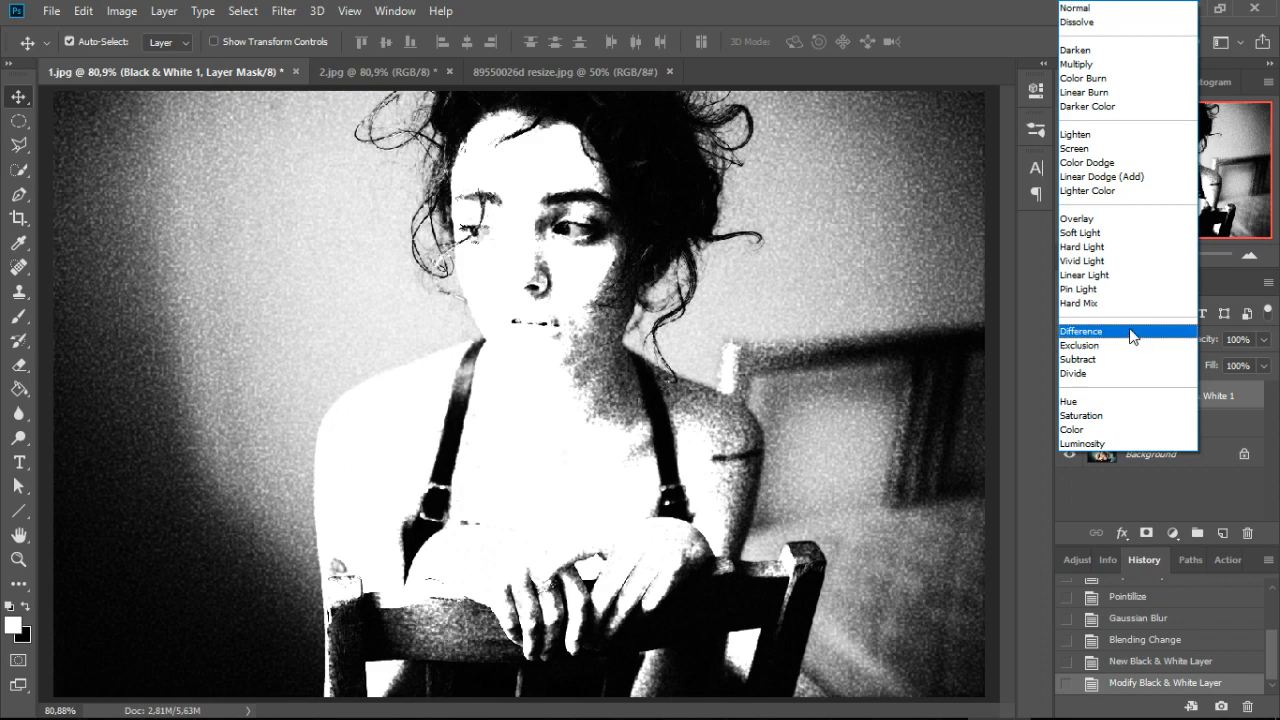
{"action": "left_click", "coordinate": [1131, 331]}
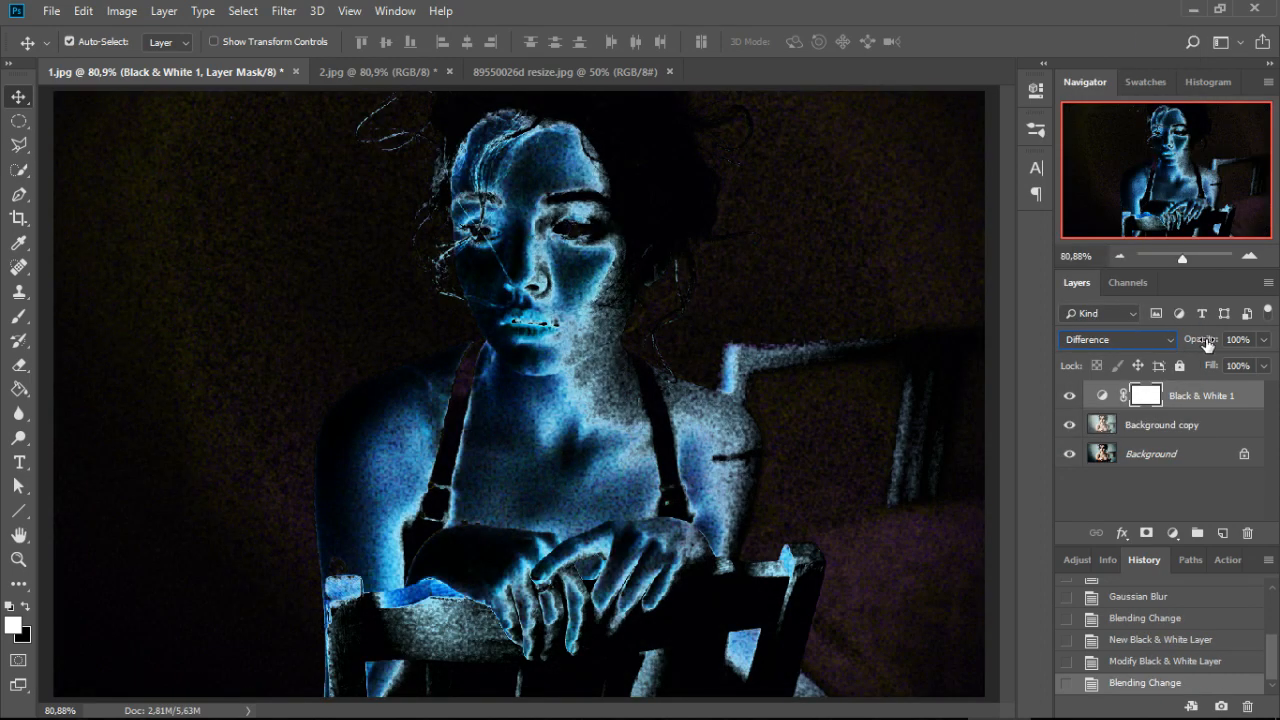
{"action": "left_click_drag", "start_coordinate": [1205, 343], "coordinate": [1127, 341]}
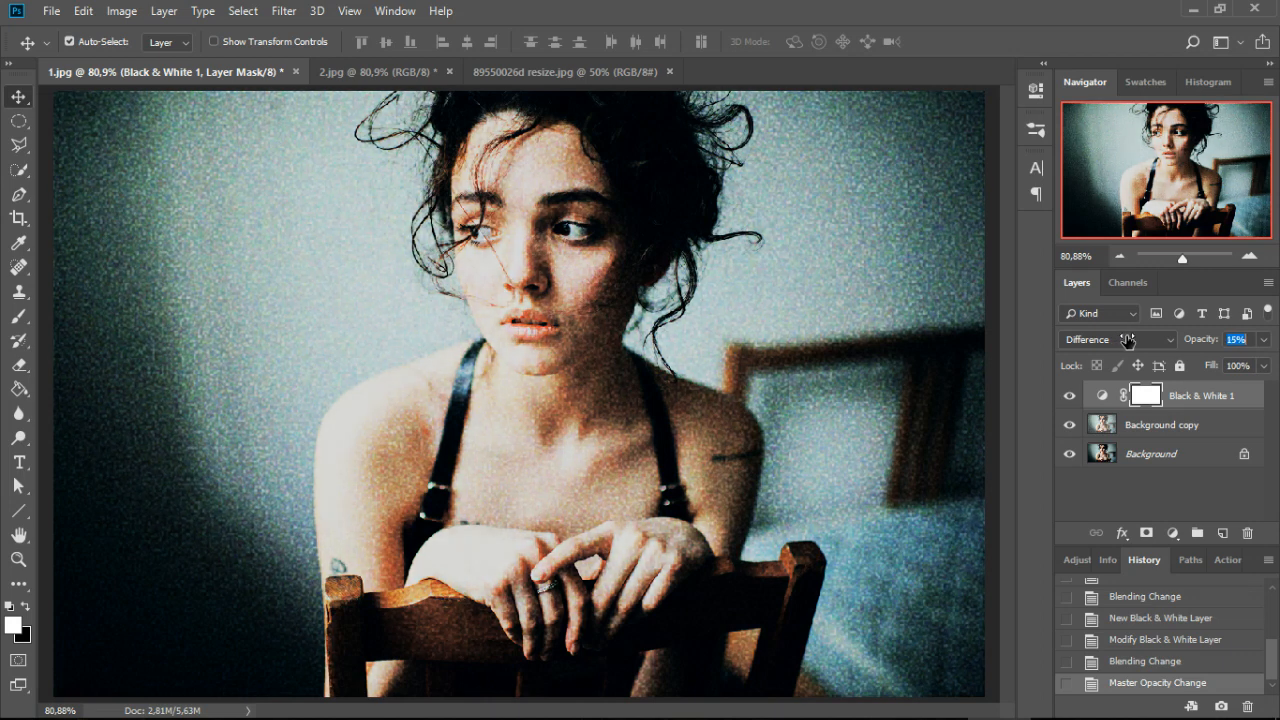
{"action": "left_click_drag", "start_coordinate": [1127, 340], "coordinate": [1128, 339]}
Copy the scratched texture from 89550026d resize.jpg into the 1.jpg portrait document as the uppermost layer.
{"action": "scroll", "coordinate": [1160, 640], "scroll_direction": "up", "scroll_amount": 5}
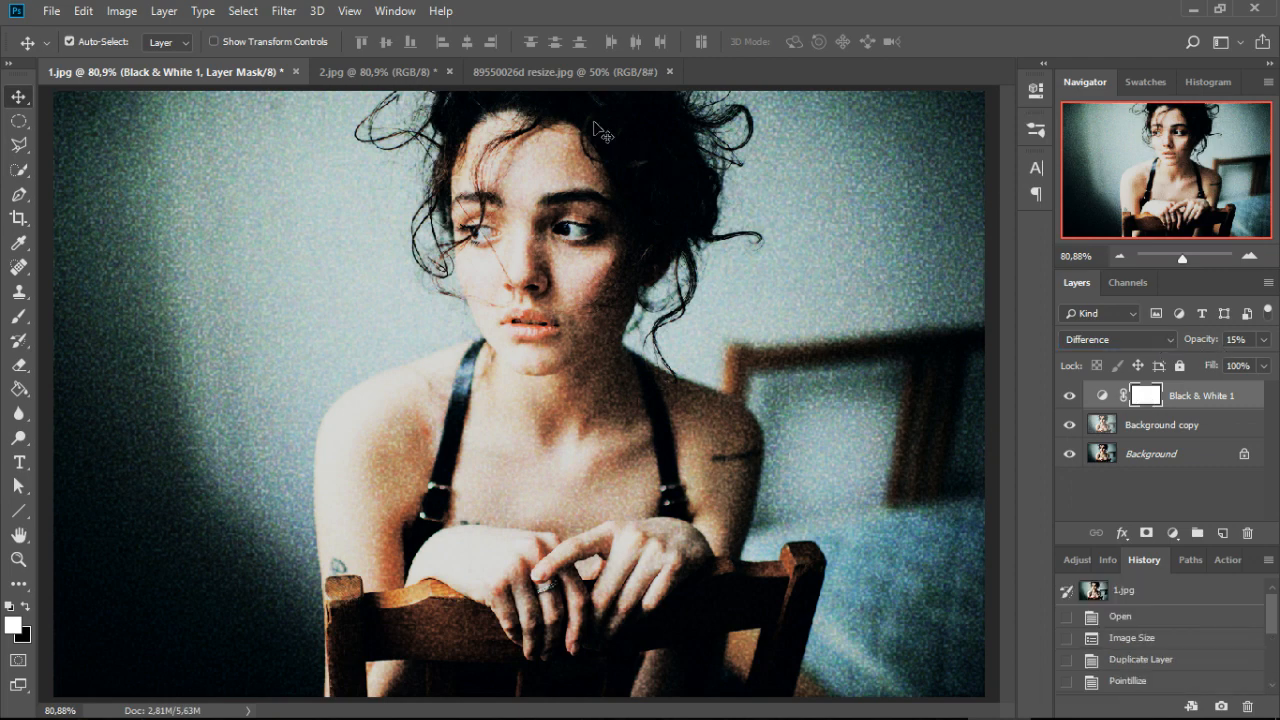
{"action": "left_click", "coordinate": [545, 75]}
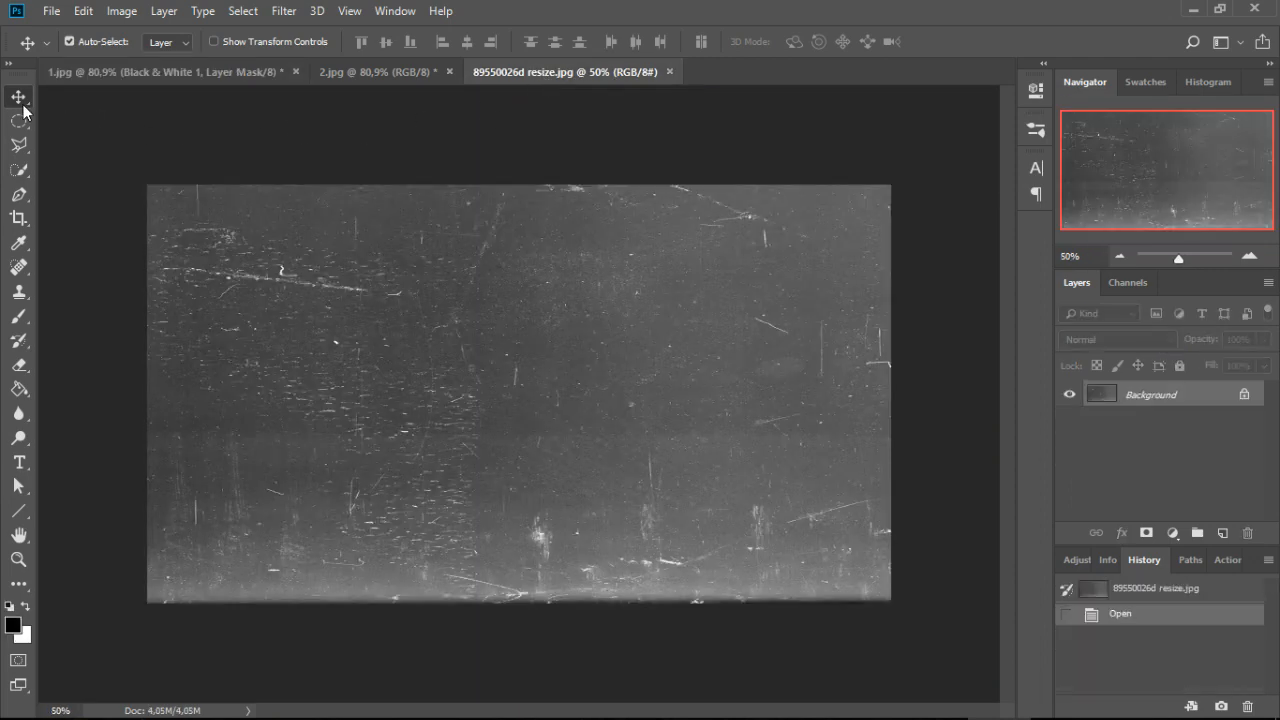
{"action": "left_click_drag", "start_coordinate": [360, 345], "coordinate": [381, 309]}
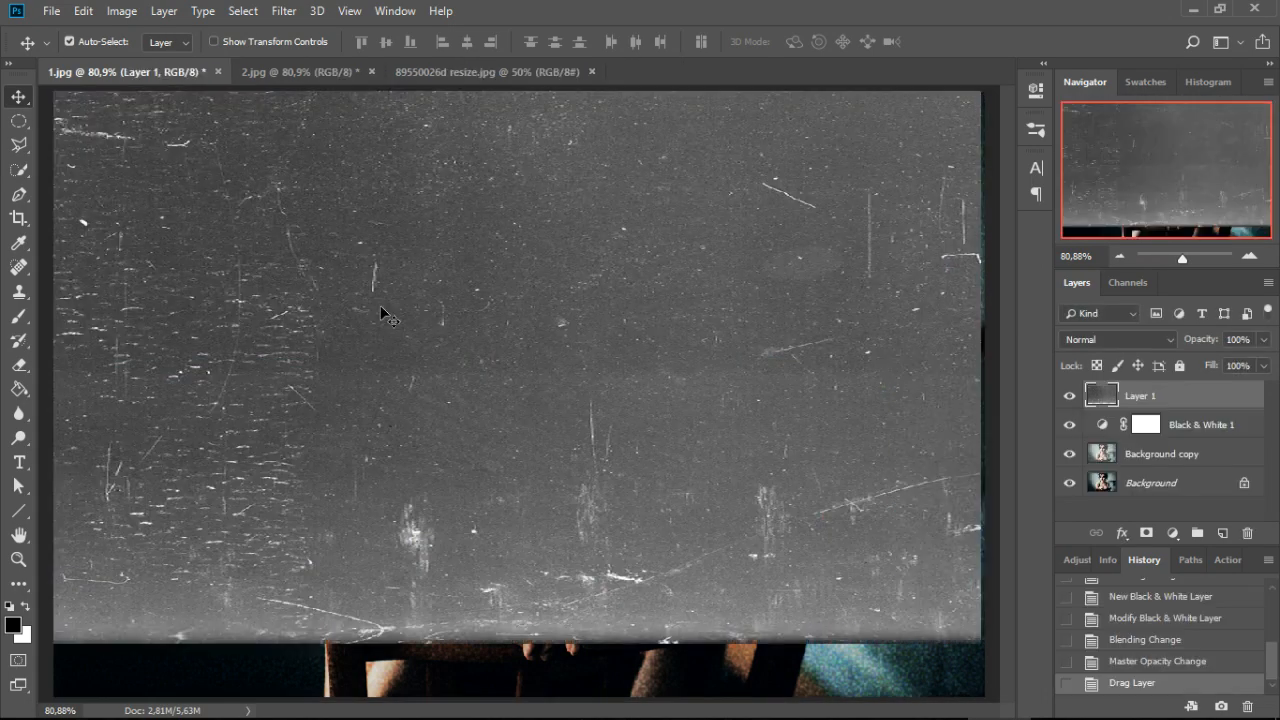
Free-transform the scratch texture layer to about 77,44% width and 89,59% height so it exactly covers the canvas.
{"action": "scroll", "coordinate": [518, 395], "scroll_direction": "down", "scroll_amount": 4}
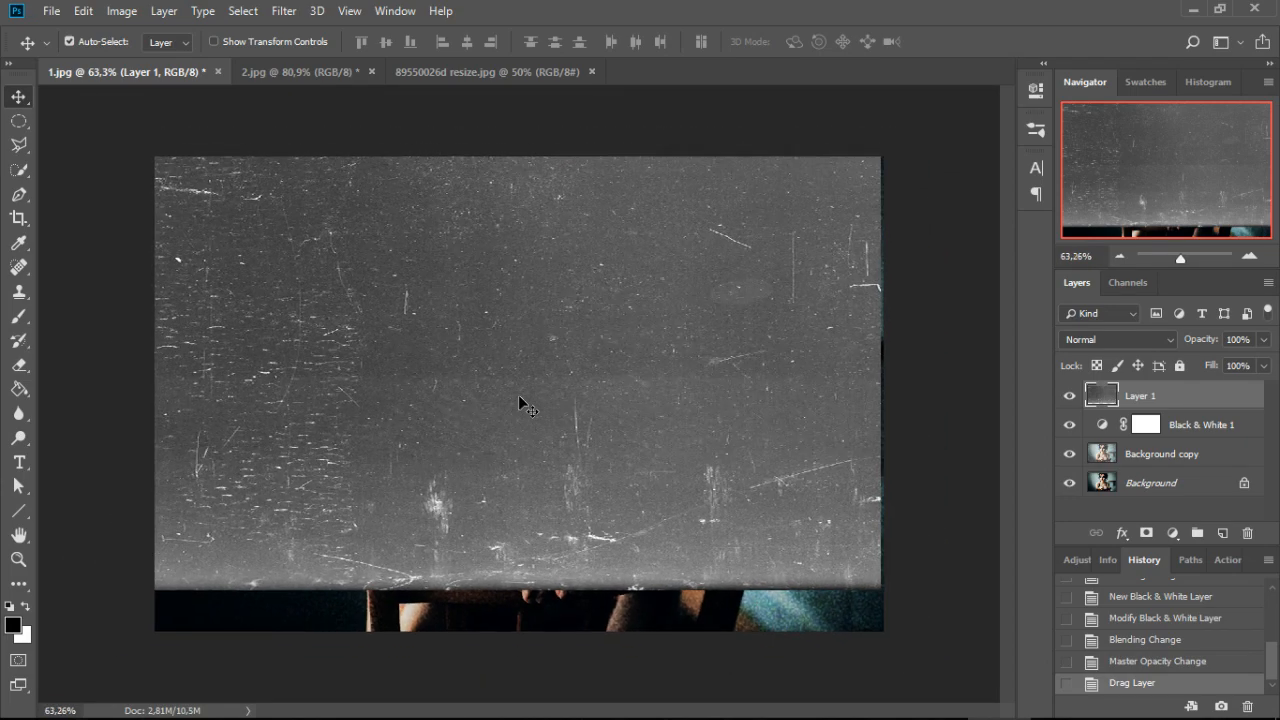
{"action": "key", "text": "ctrl+t"}
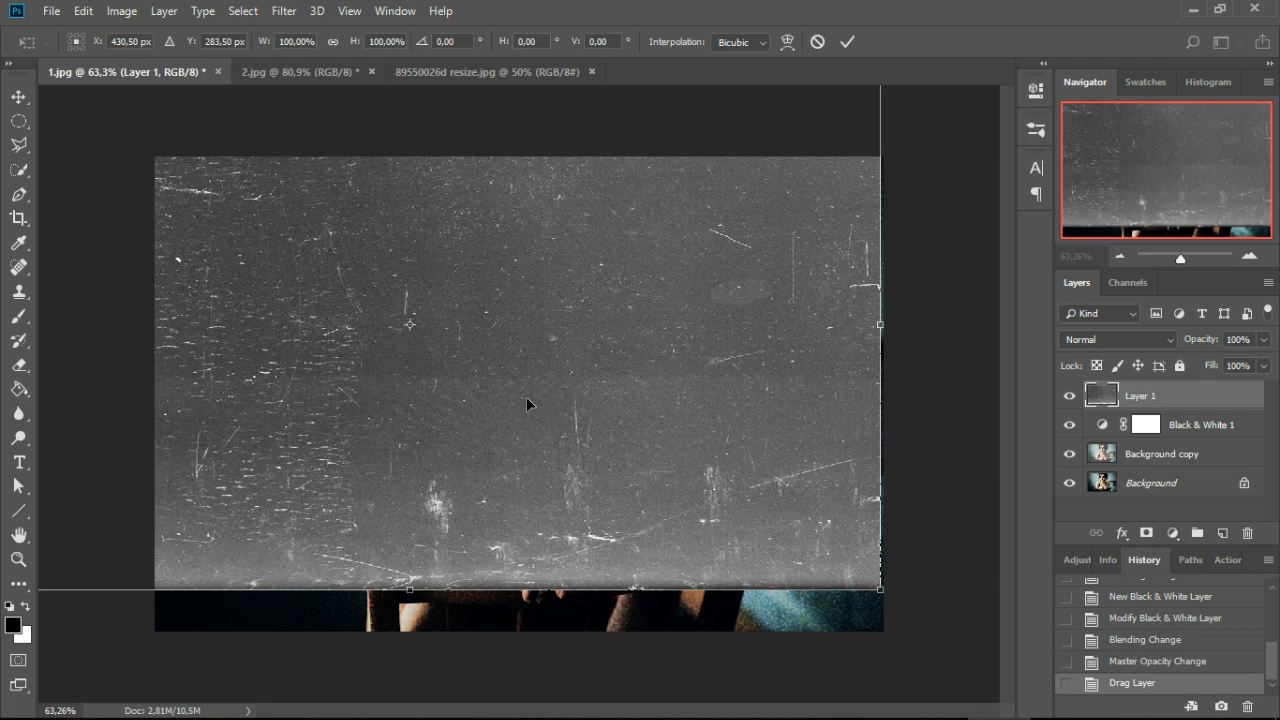
{"action": "scroll", "coordinate": [527, 397], "scroll_direction": "down", "scroll_amount": 2}
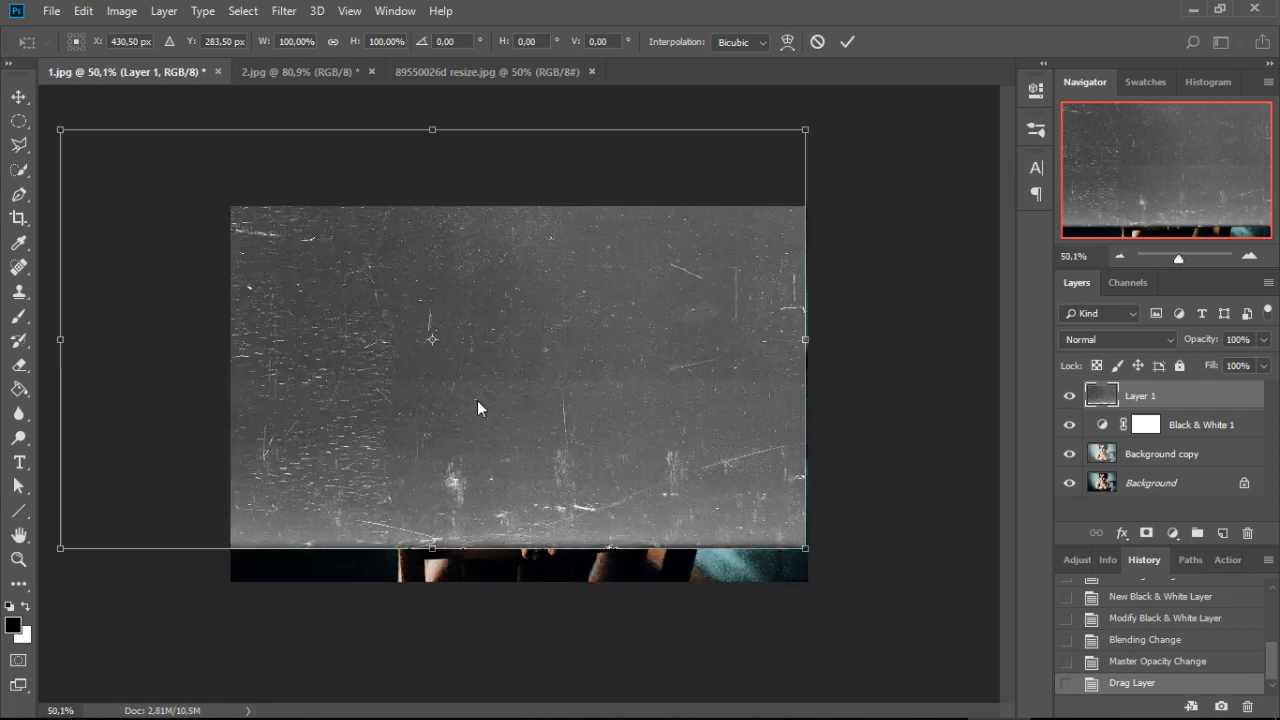
{"action": "left_click_drag", "start_coordinate": [59, 342], "coordinate": [222, 354]}
{"action": "left_click_drag", "start_coordinate": [519, 132], "coordinate": [519, 207]}
{"action": "left_click_drag", "start_coordinate": [517, 548], "coordinate": [514, 580]}
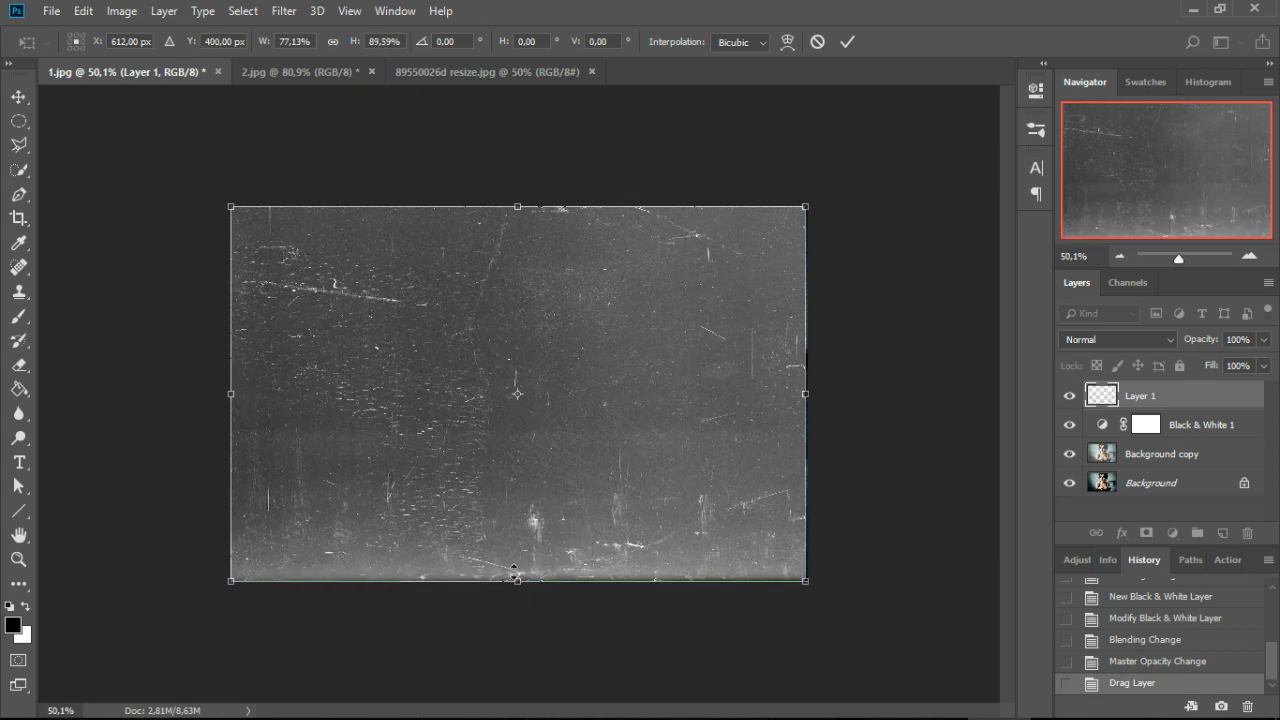
{"action": "left_click_drag", "start_coordinate": [805, 395], "coordinate": [801, 400]}
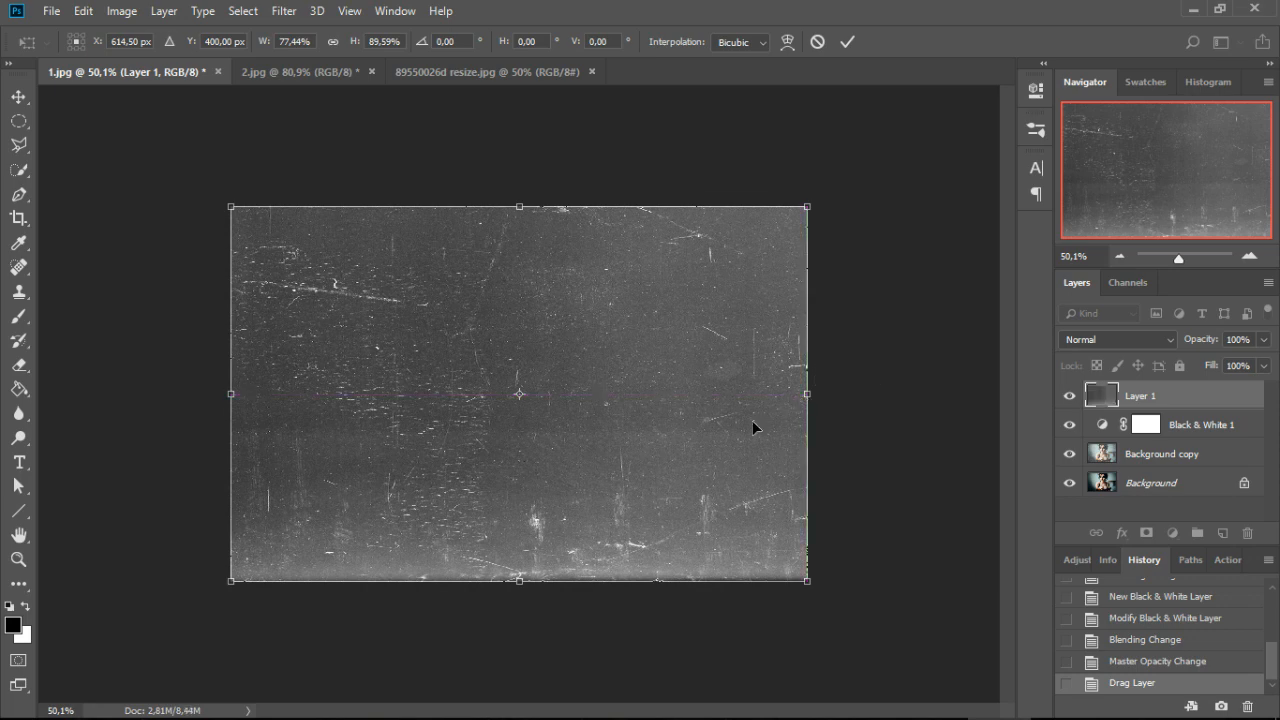
{"action": "key", "text": "Return"}
Set the scratch texture layer's blend mode to Screen.
{"action": "key", "text": "ctrl+0"}
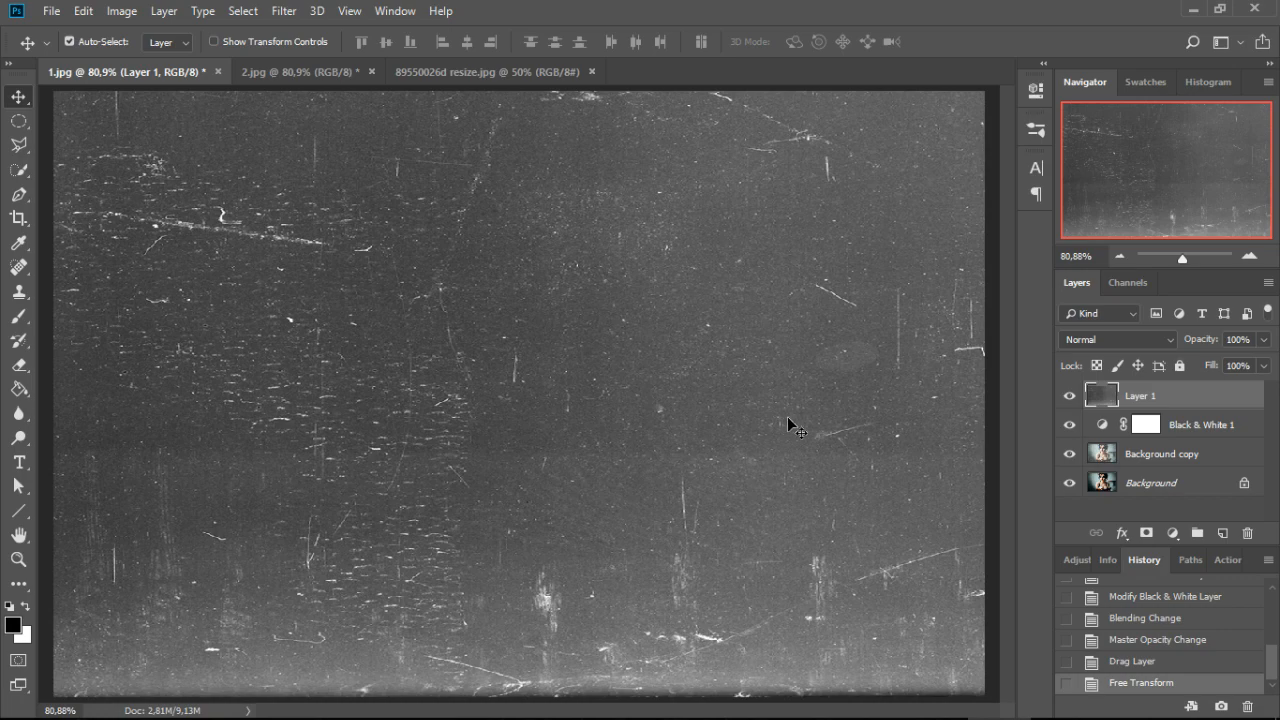
{"action": "left_click", "coordinate": [1110, 340]}
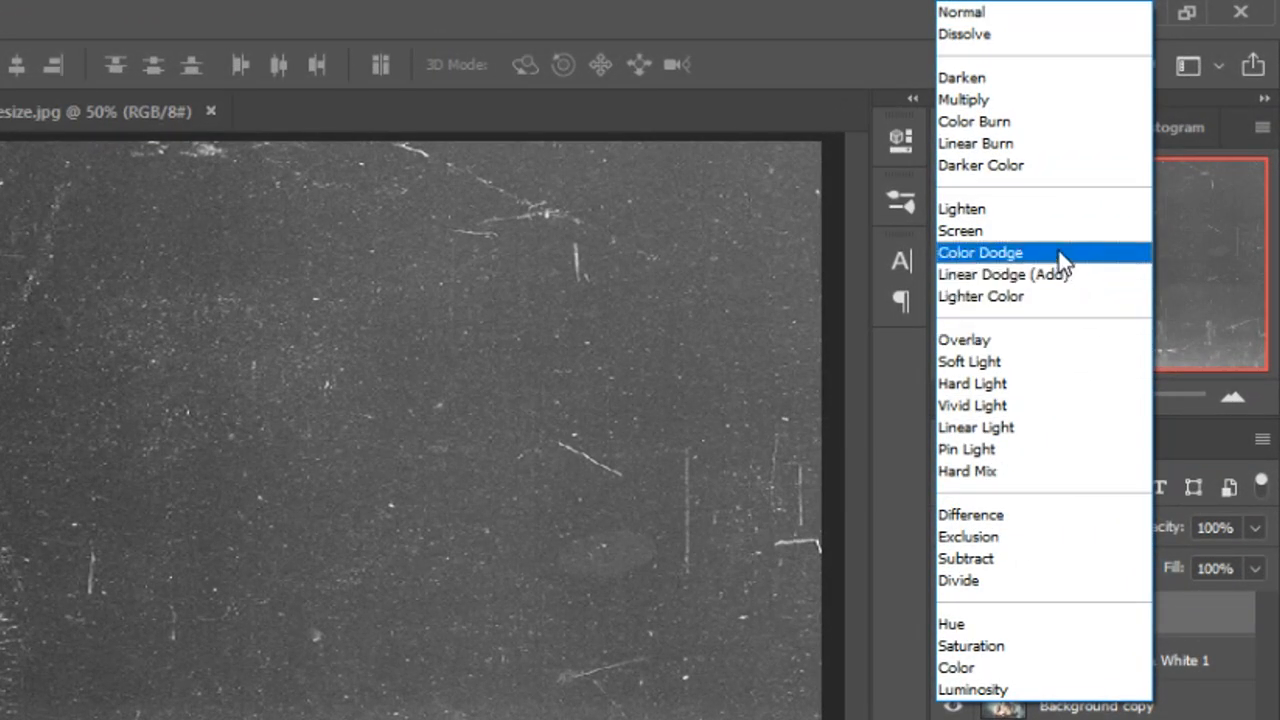
{"action": "left_click", "coordinate": [1051, 233]}
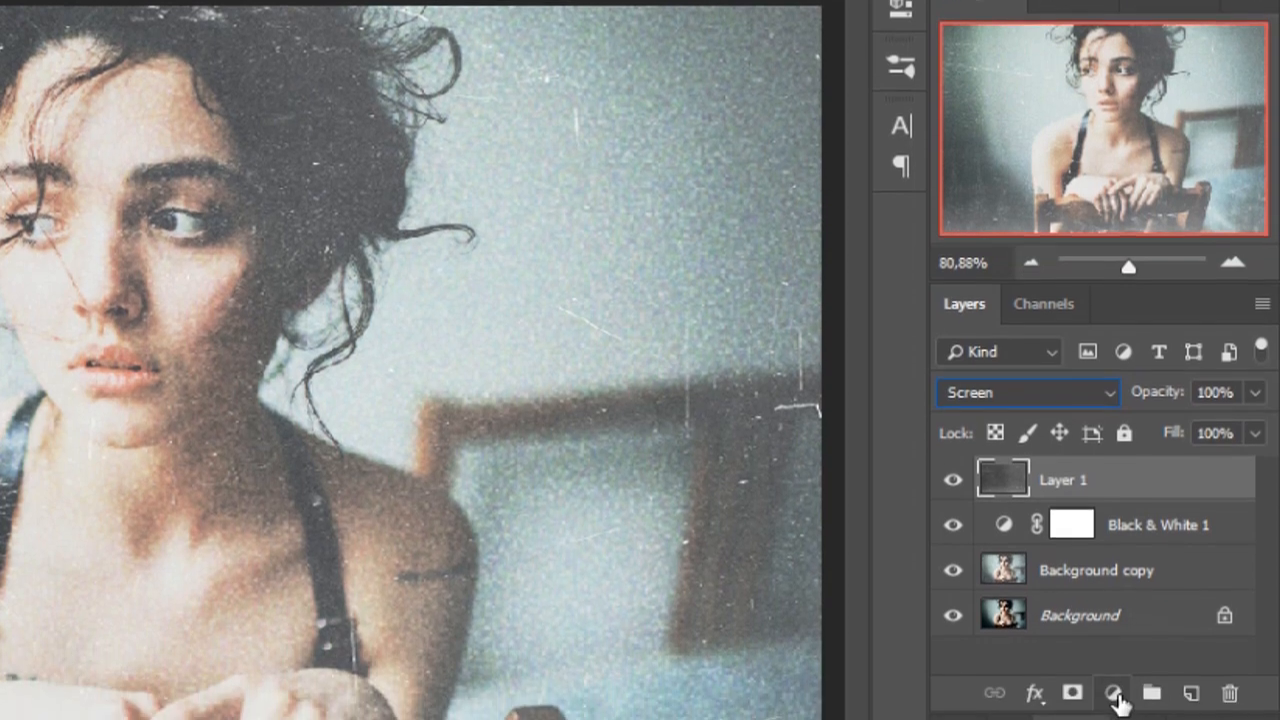
Add a Curves adjustment layer above the scratch texture and pull the RGB curve's midpoint down to darken the midtones.
{"action": "left_click", "coordinate": [1114, 716]}
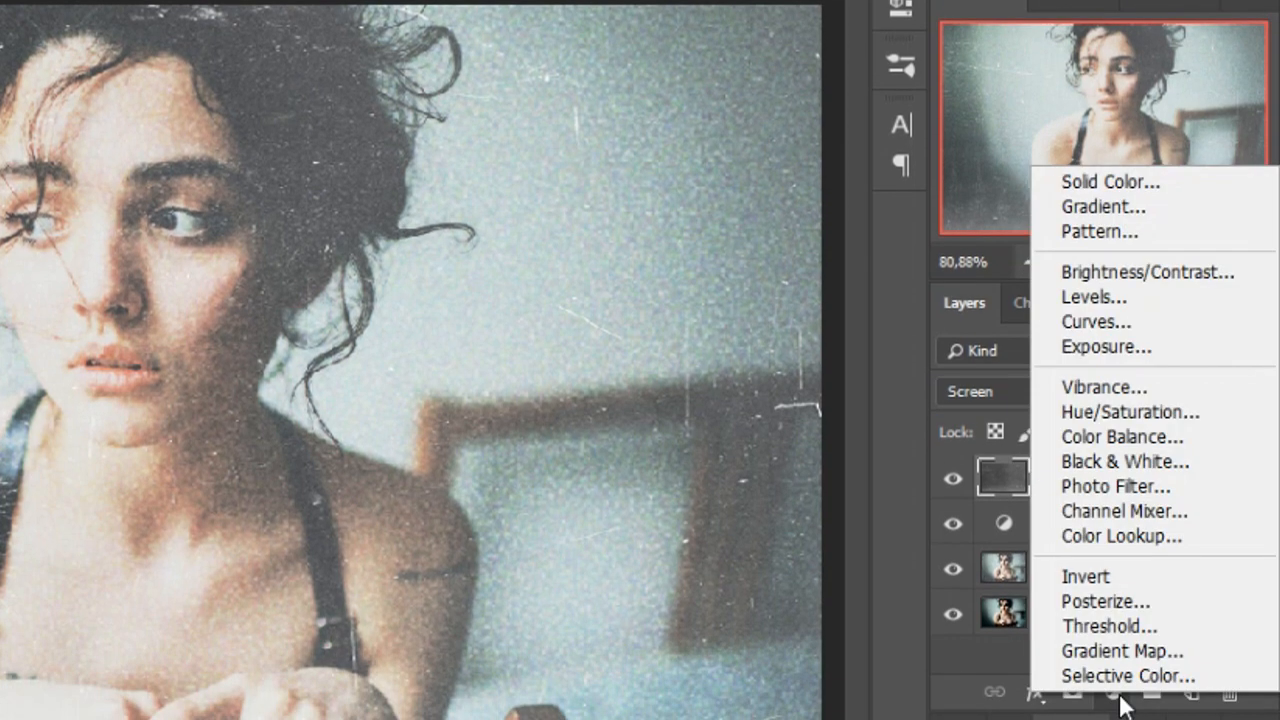
{"action": "left_click", "coordinate": [1149, 318]}
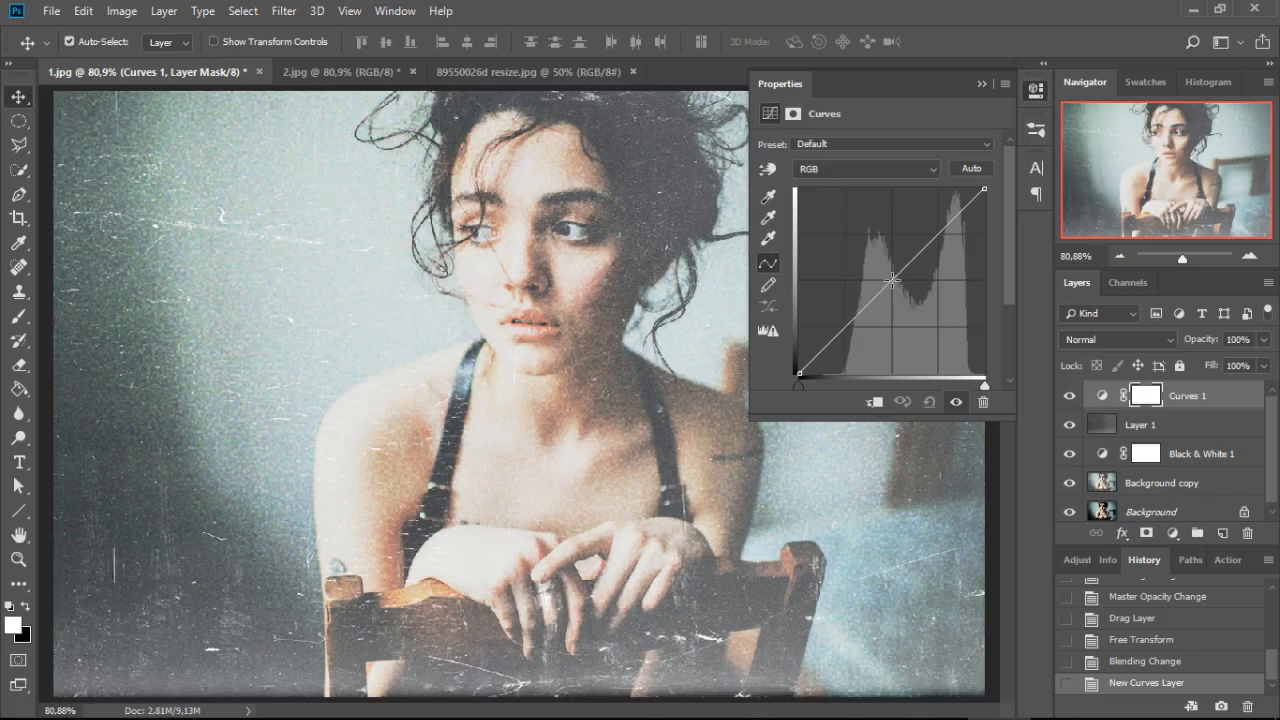
{"action": "left_click", "coordinate": [676, 298]}
{"action": "left_click_drag", "start_coordinate": [892, 280], "coordinate": [894, 320]}
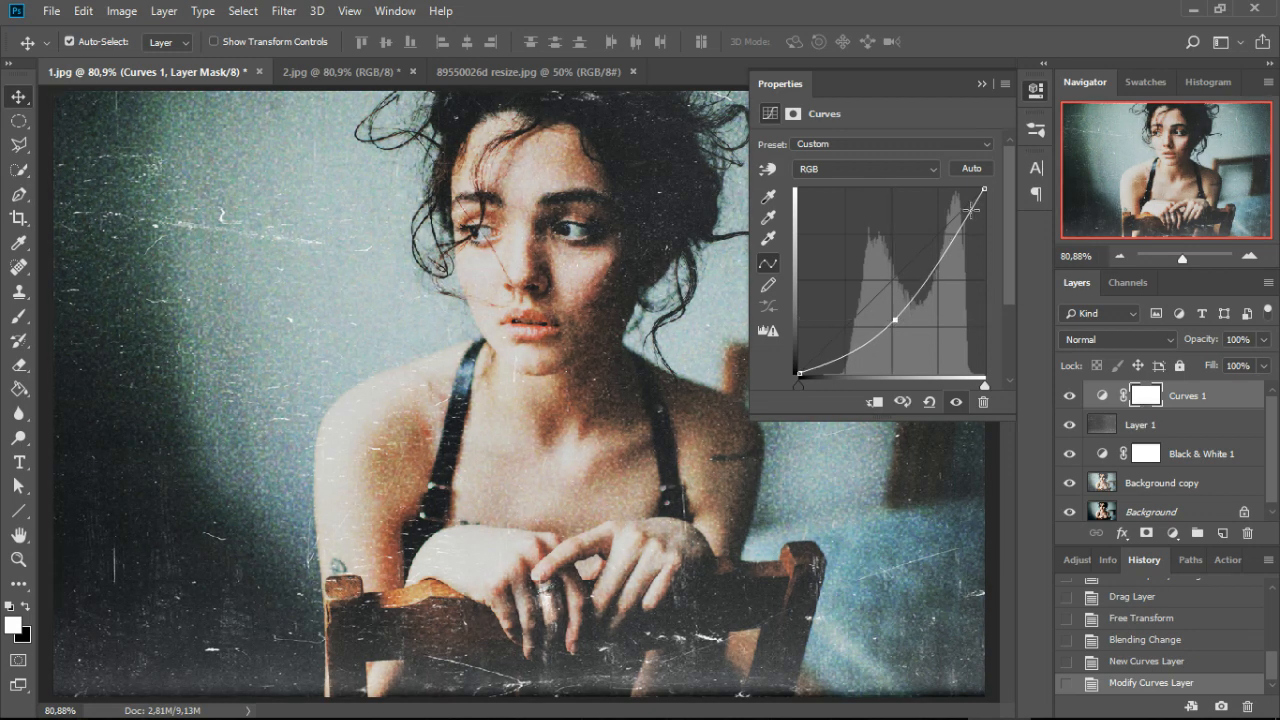
{"action": "left_click", "coordinate": [981, 84]}
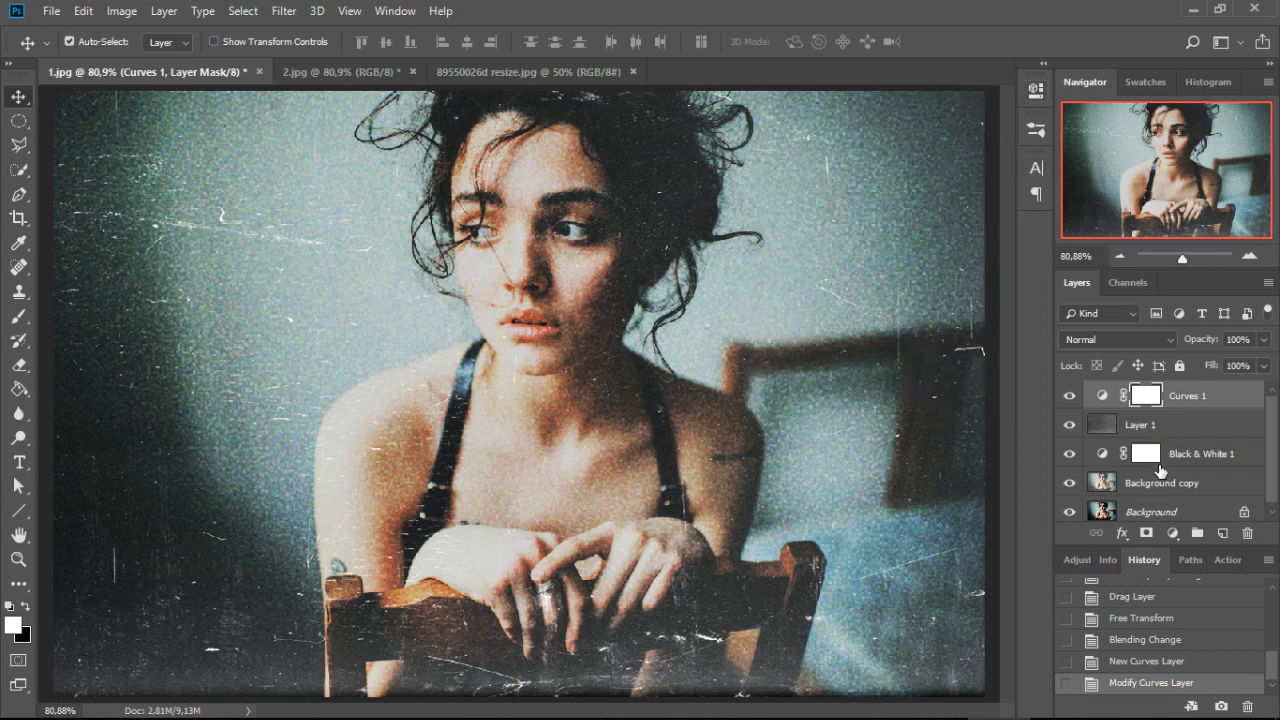
Hide all layers except Background and show them again to compare the original photo with the edited version.
{"action": "left_click", "coordinate": [1070, 513], "text": "alt"}
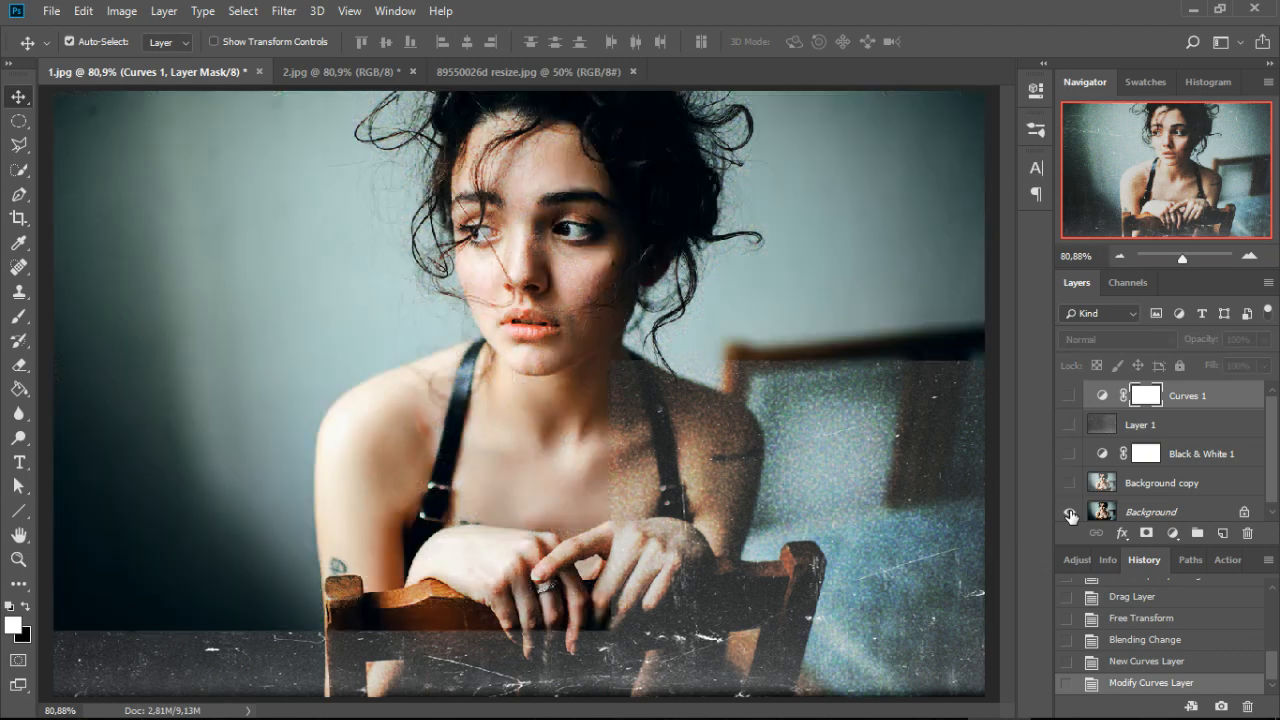
{"action": "left_click", "coordinate": [1070, 513], "text": "alt"}
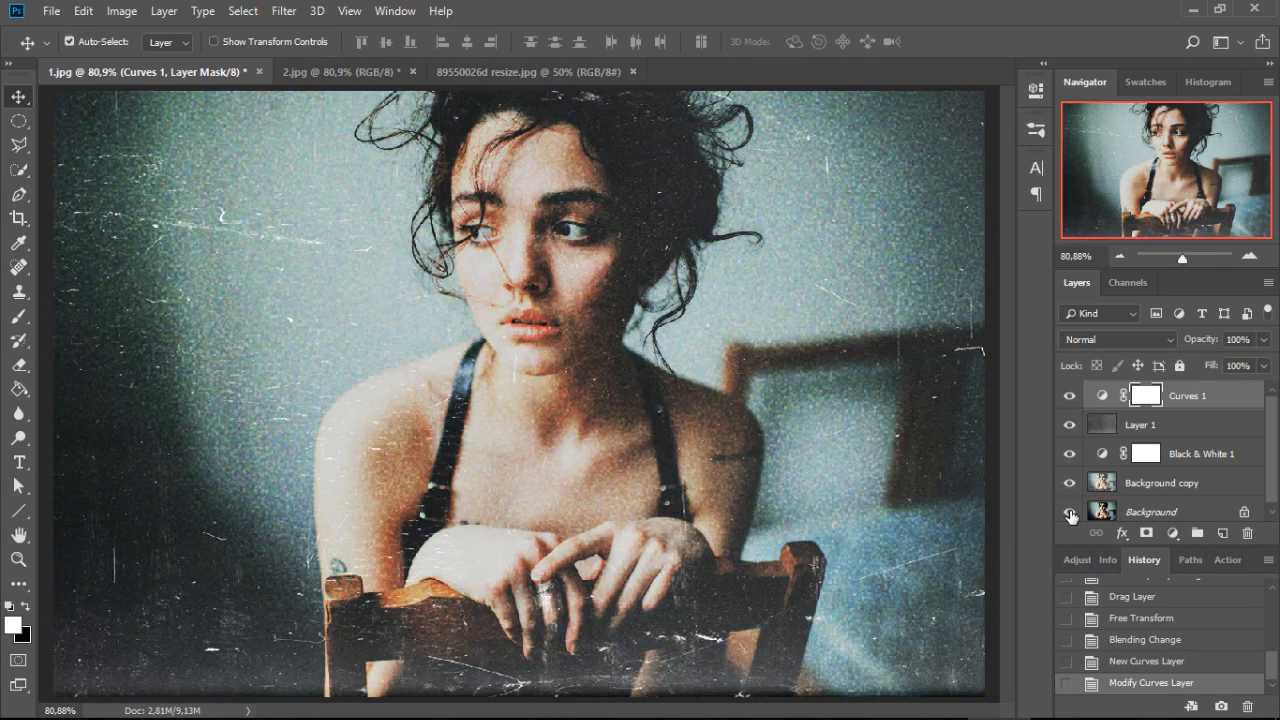
Copy the scratch texture from 89550026d resize.jpg into the 2.jpg portrait document as a new layer above Background.
{"action": "left_click", "coordinate": [350, 72]}
{"action": "key", "text": "d"}
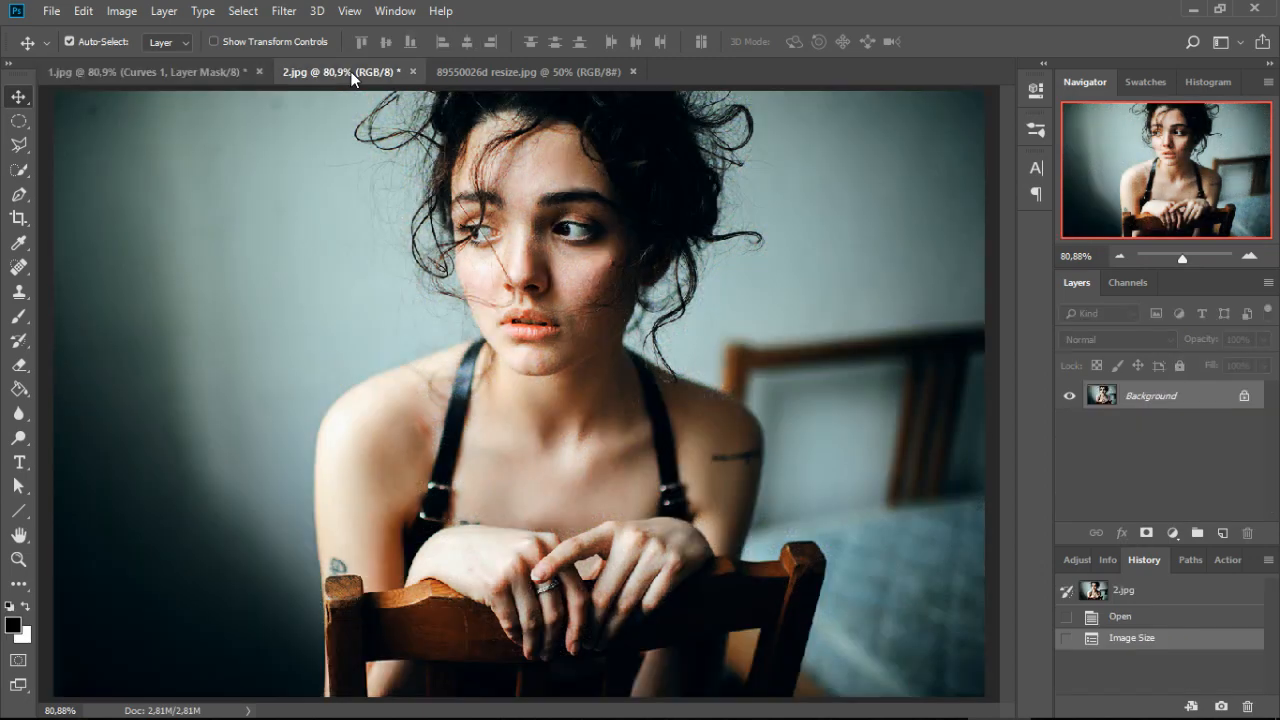
{"action": "left_click", "coordinate": [532, 78]}
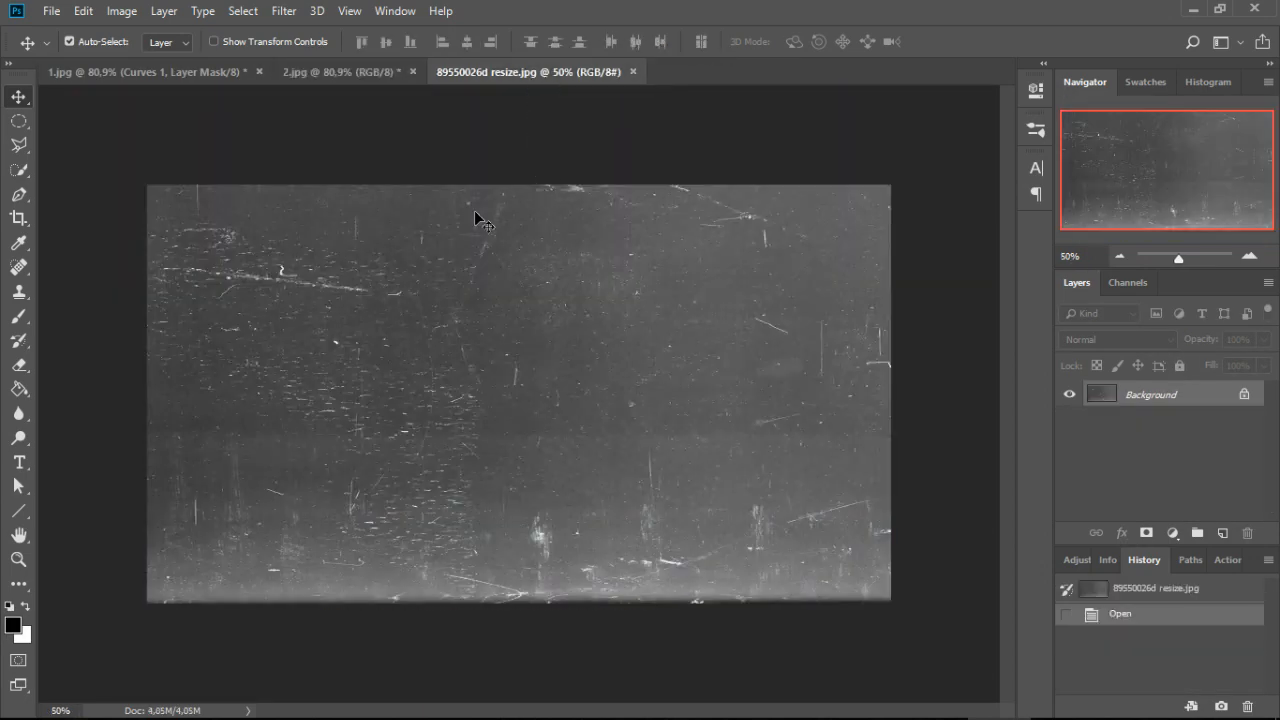
{"action": "left_click", "coordinate": [338, 72]}
{"action": "left_click_drag", "start_coordinate": [336, 68], "coordinate": [501, 348]}
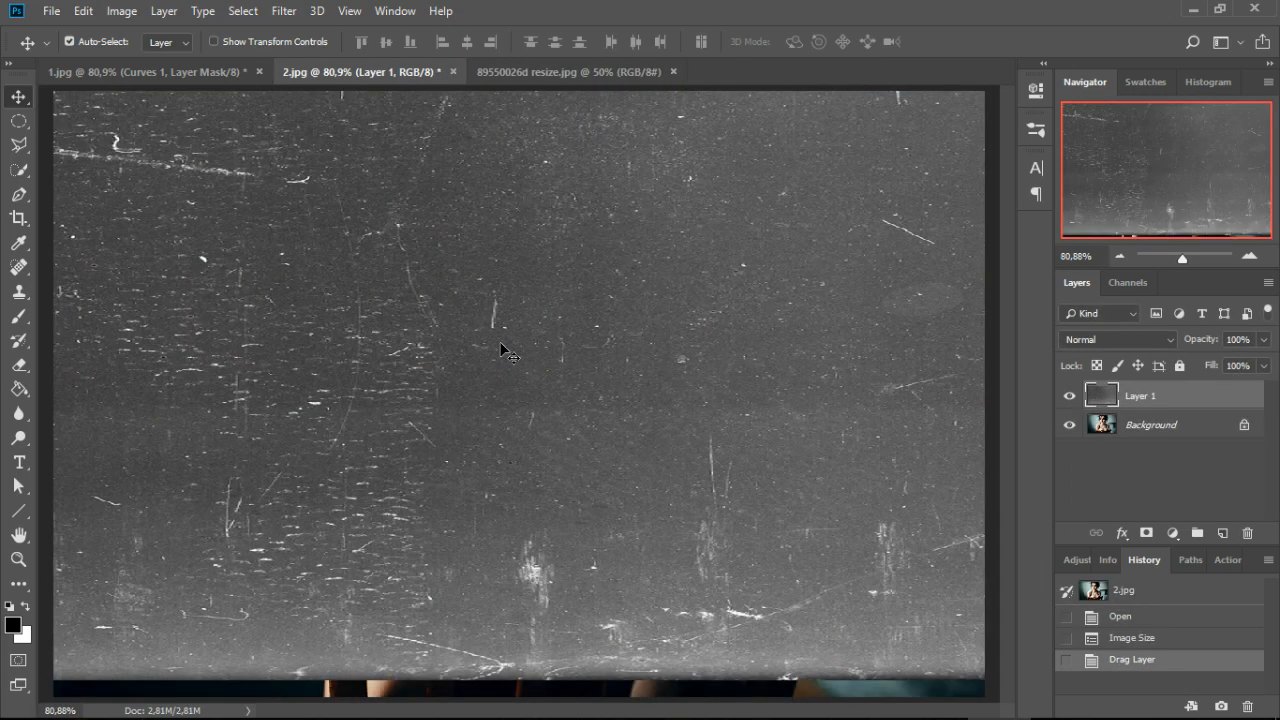
Free-transform the scratch texture layer in 2.jpg to 77,44% width and 89,59% height so its edges match the canvas.
{"action": "key", "text": "ctrl+t"}
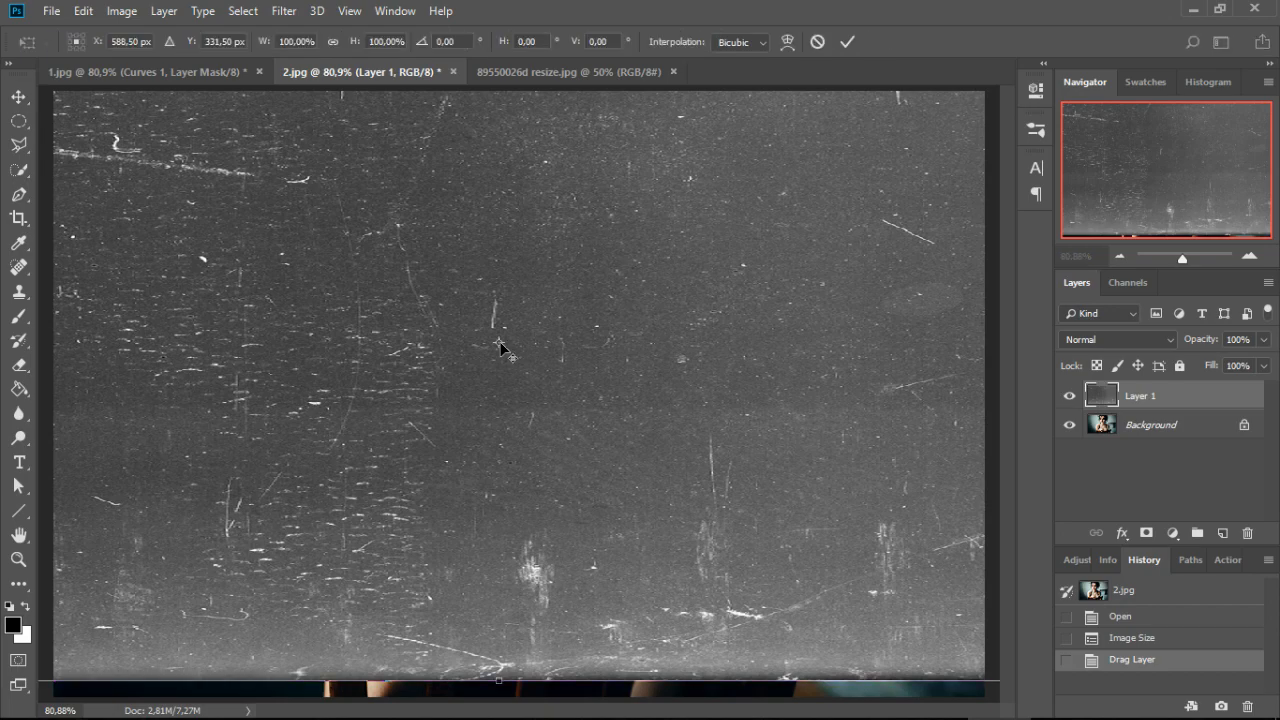
{"action": "scroll", "coordinate": [562, 403], "scroll_direction": "down", "scroll_amount": 2}
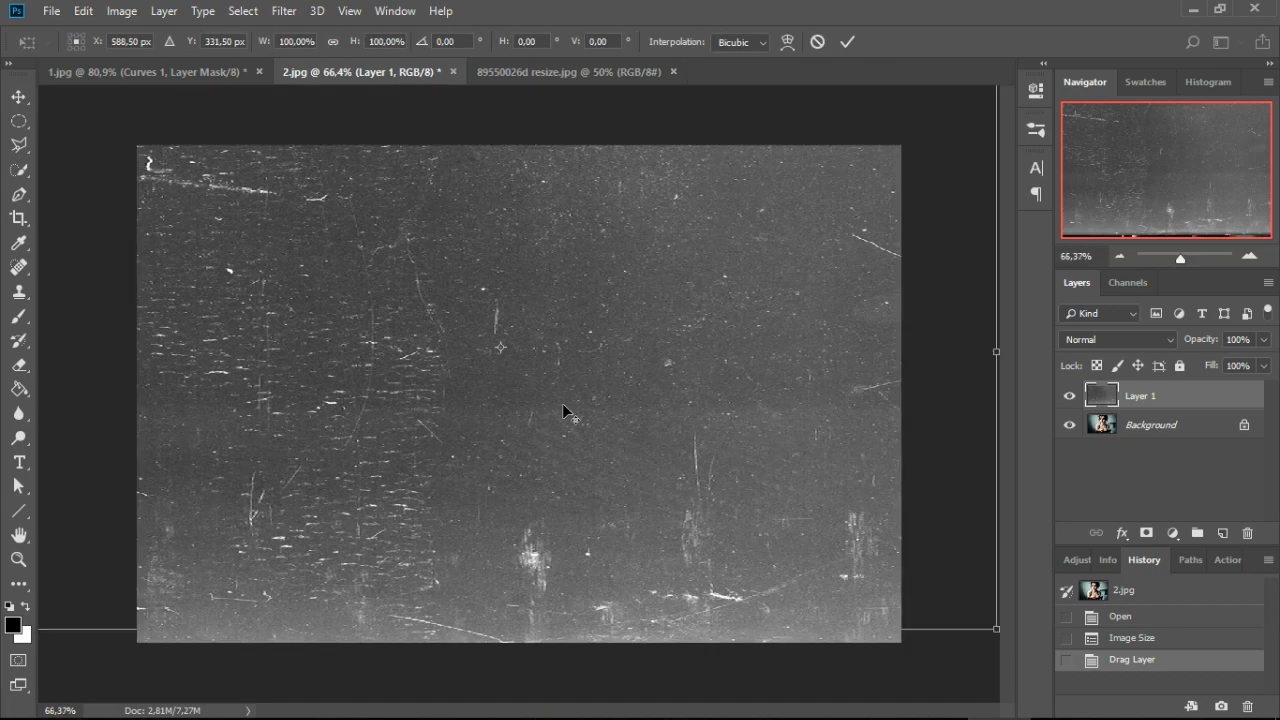
{"action": "scroll", "coordinate": [562, 403], "scroll_direction": "down", "scroll_amount": 1}
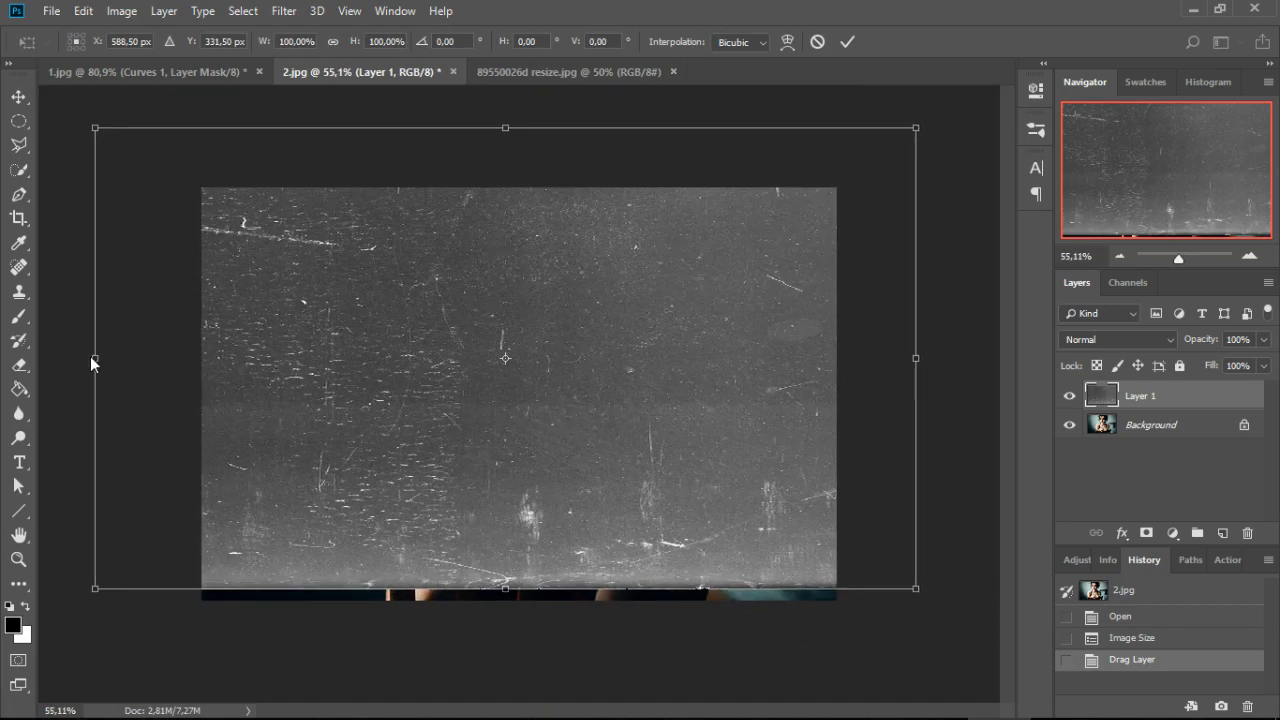
{"action": "left_click_drag", "start_coordinate": [92, 358], "coordinate": [199, 370]}
{"action": "left_click_drag", "start_coordinate": [559, 588], "coordinate": [561, 599]}
{"action": "left_click_drag", "start_coordinate": [915, 364], "coordinate": [836, 364]}
{"action": "left_click_drag", "start_coordinate": [520, 127], "coordinate": [519, 187]}
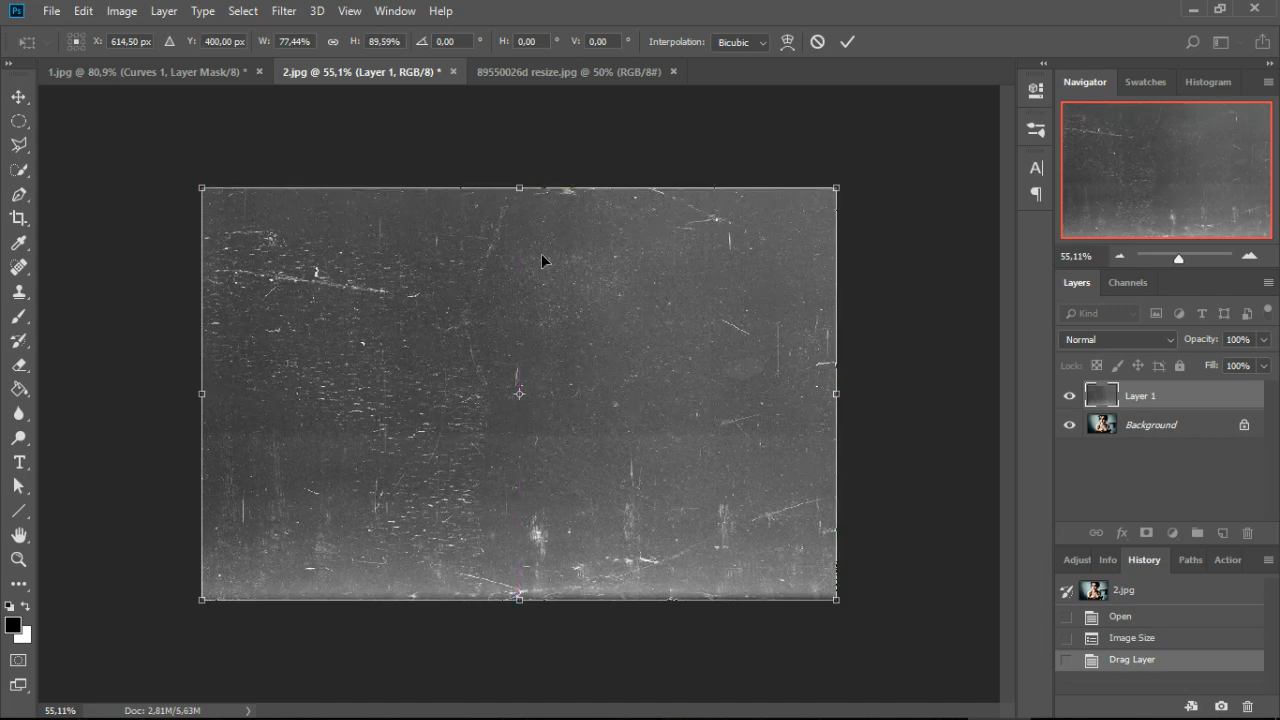
{"action": "key", "text": "Return"}
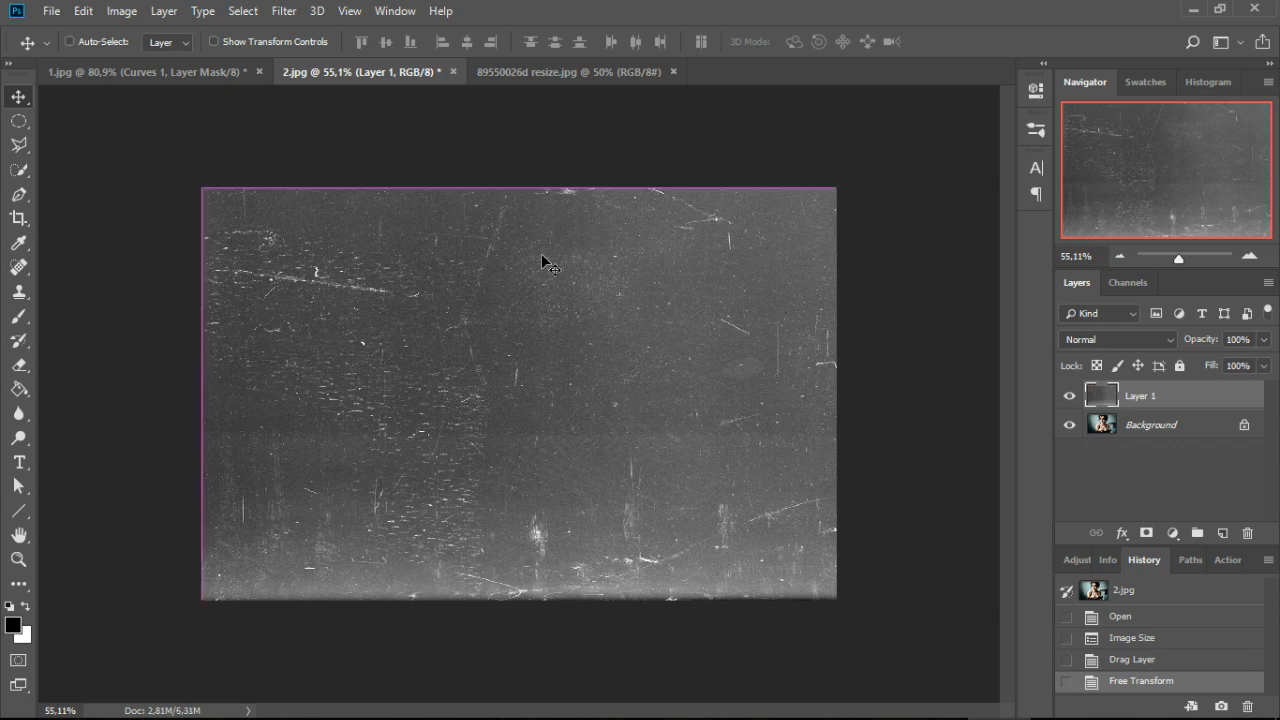
Change the blend mode of the scratch texture layer in 2.jpg to Screen.
{"action": "key", "text": "ctrl+0"}
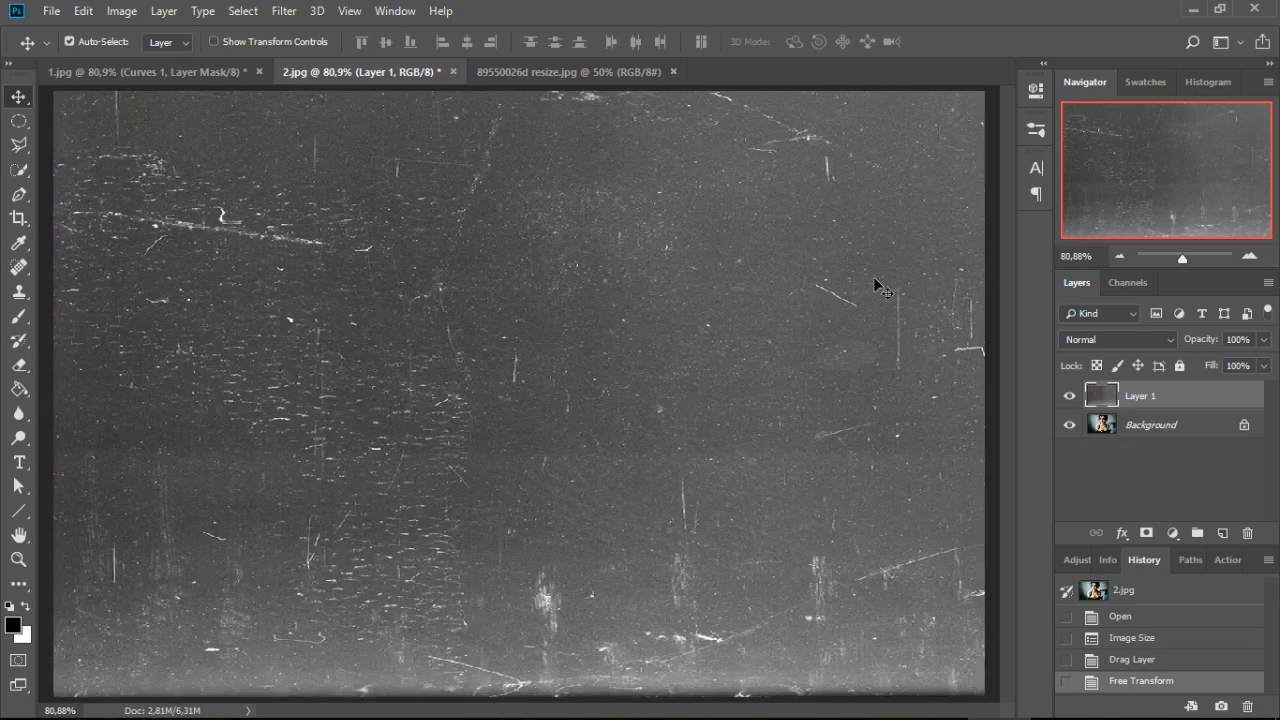
{"action": "left_click", "coordinate": [1113, 341]}
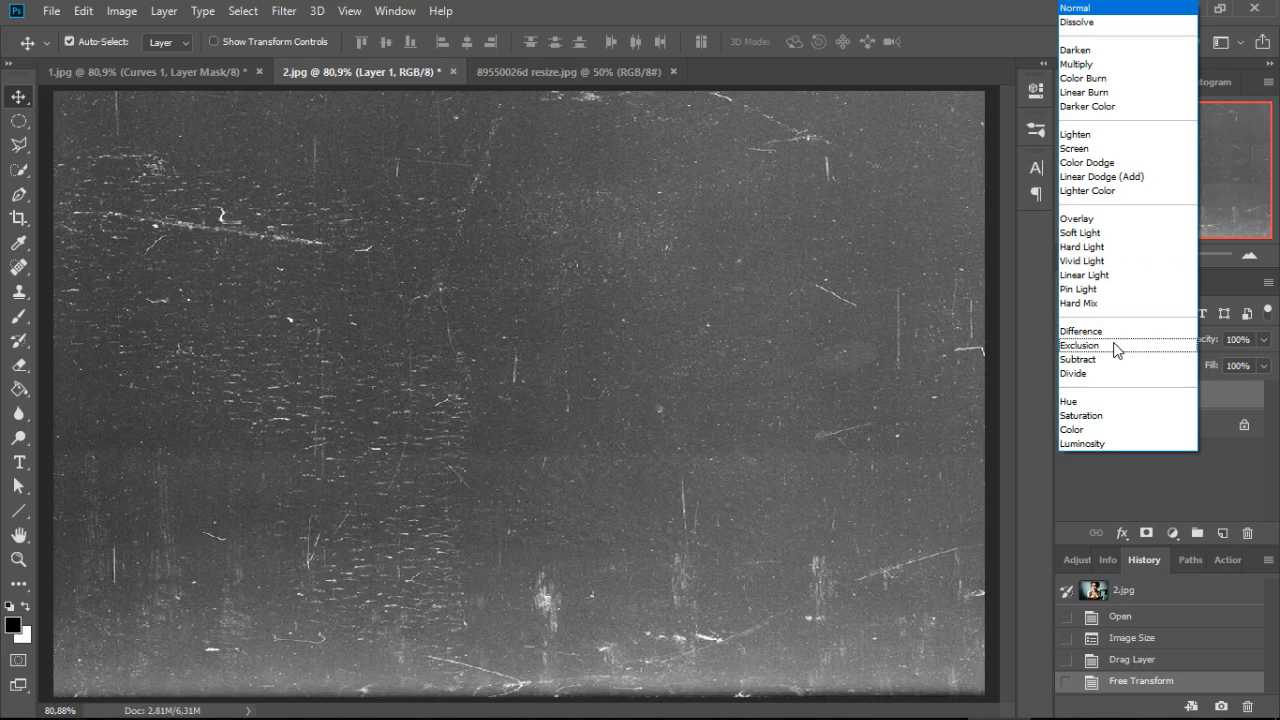
{"action": "left_click", "coordinate": [1104, 150]}
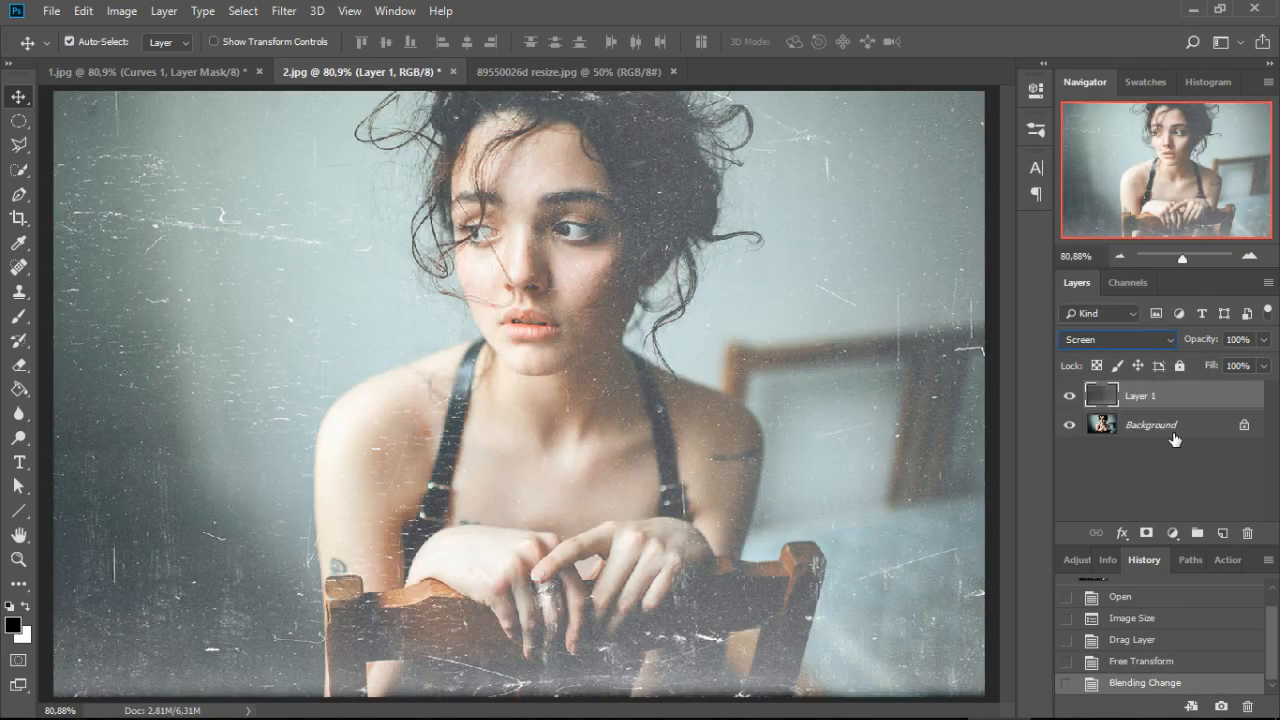
Add a Curves adjustment layer above the scratch texture in 2.jpg and pull the RGB curve's midpoint down to darken the midtones.
{"action": "left_click", "coordinate": [1172, 533]}
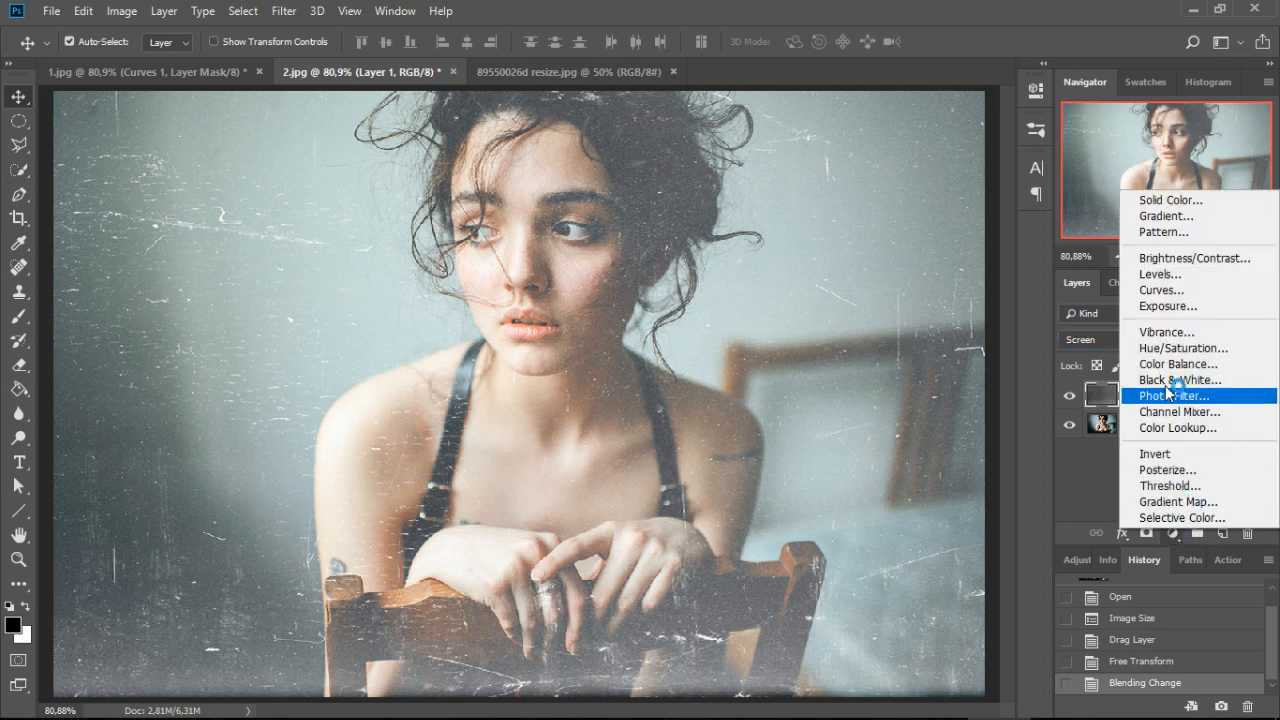
{"action": "left_click", "coordinate": [1157, 292]}
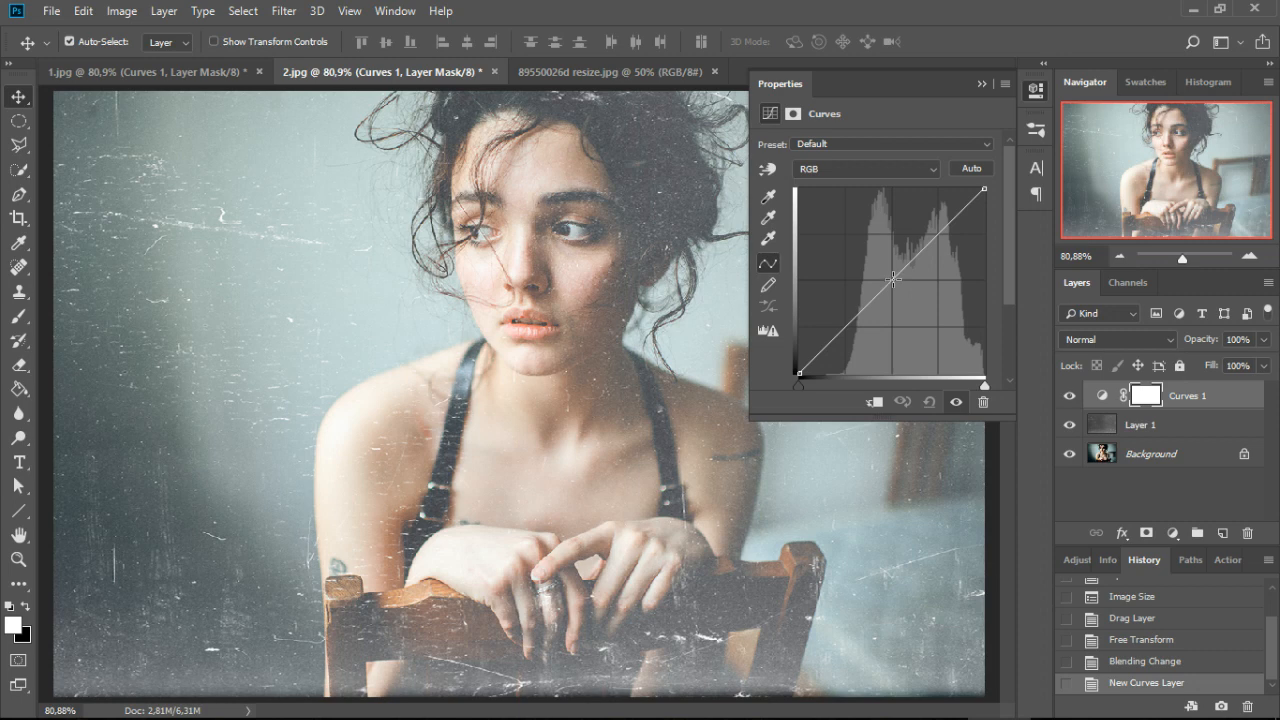
{"action": "left_click_drag", "start_coordinate": [892, 279], "coordinate": [905, 307]}
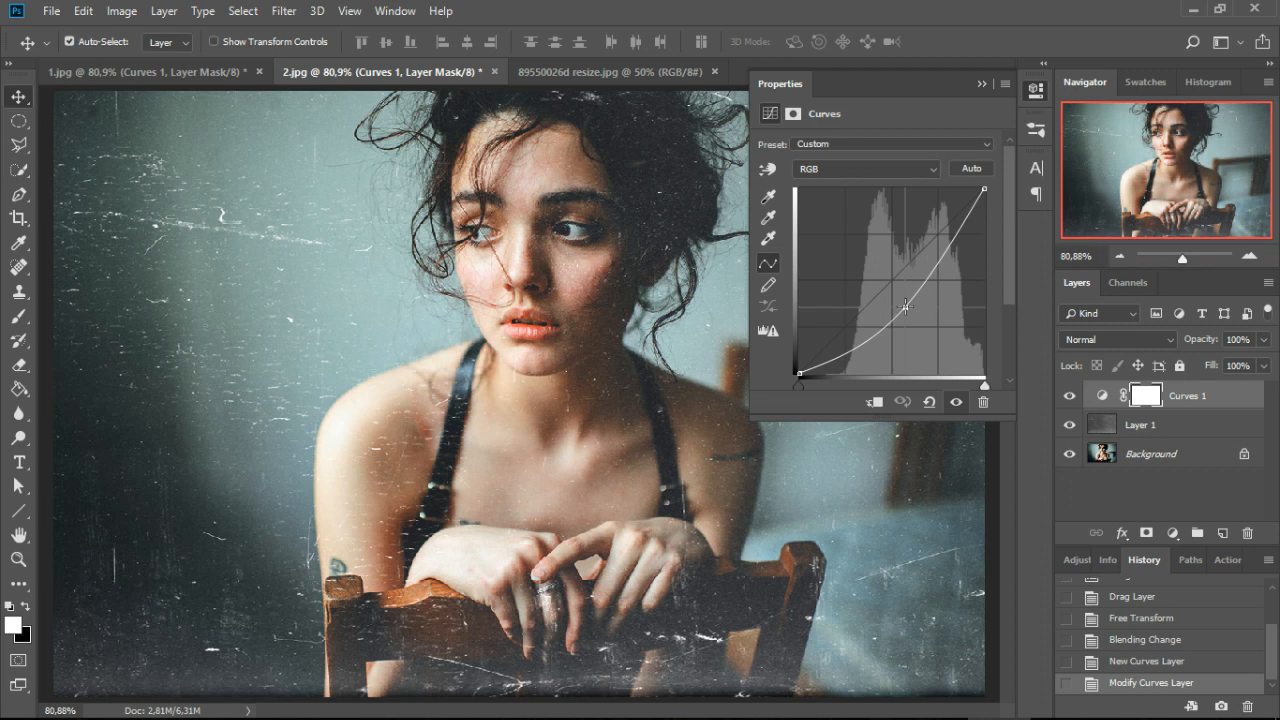
{"action": "left_click", "coordinate": [982, 86]}
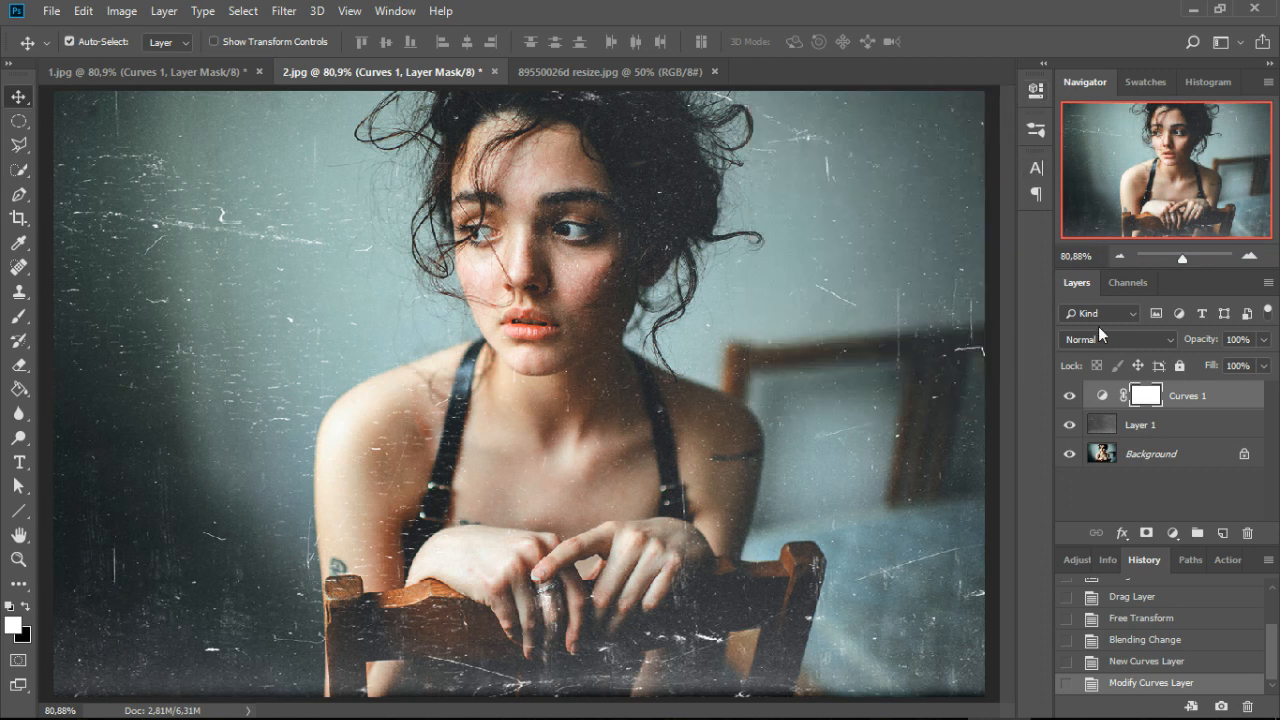
Hide every layer except Background in 2.jpg and show them again to compare the photo before and after the edit.
{"action": "left_click", "coordinate": [1069, 457], "text": "alt"}
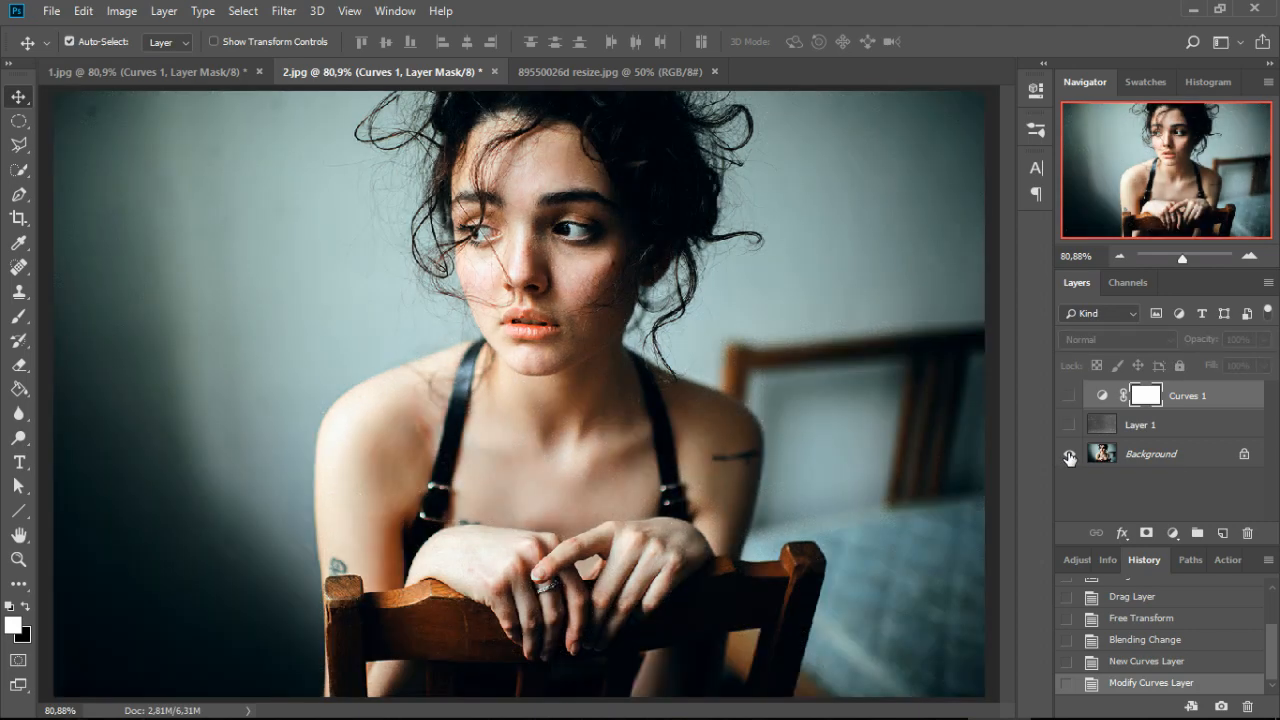
{"action": "left_click", "coordinate": [1069, 457], "text": "alt"}
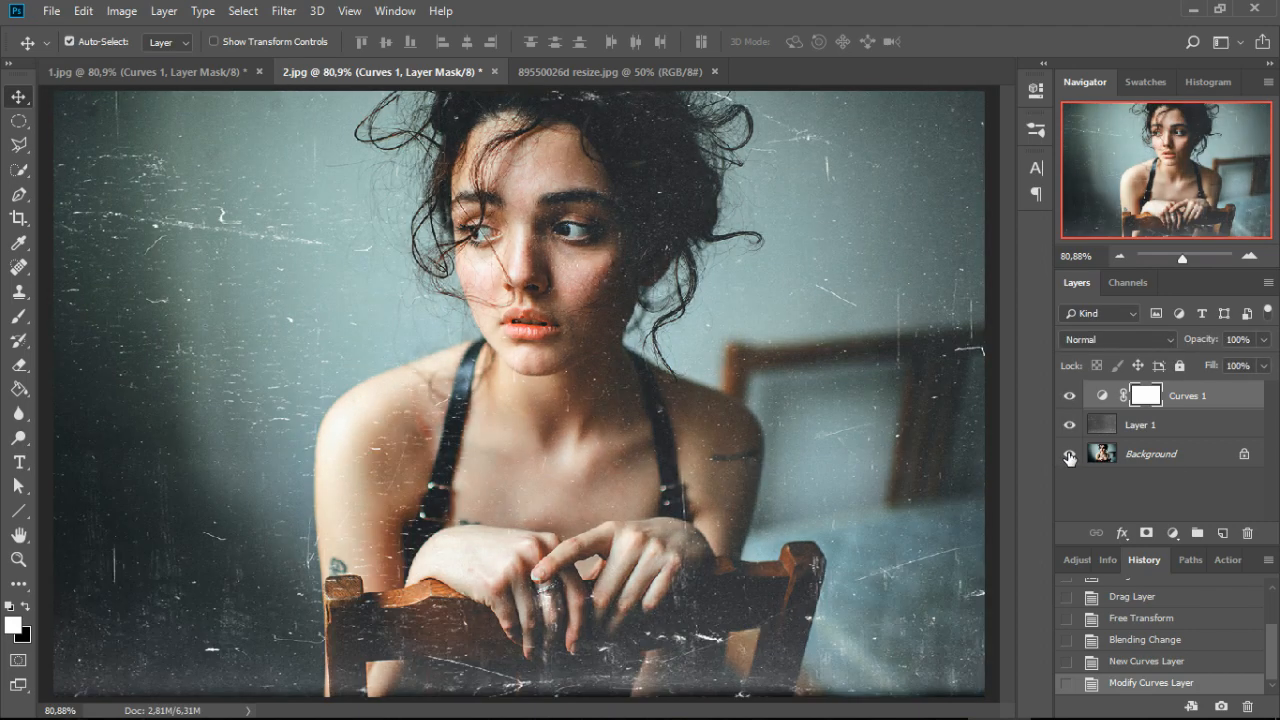